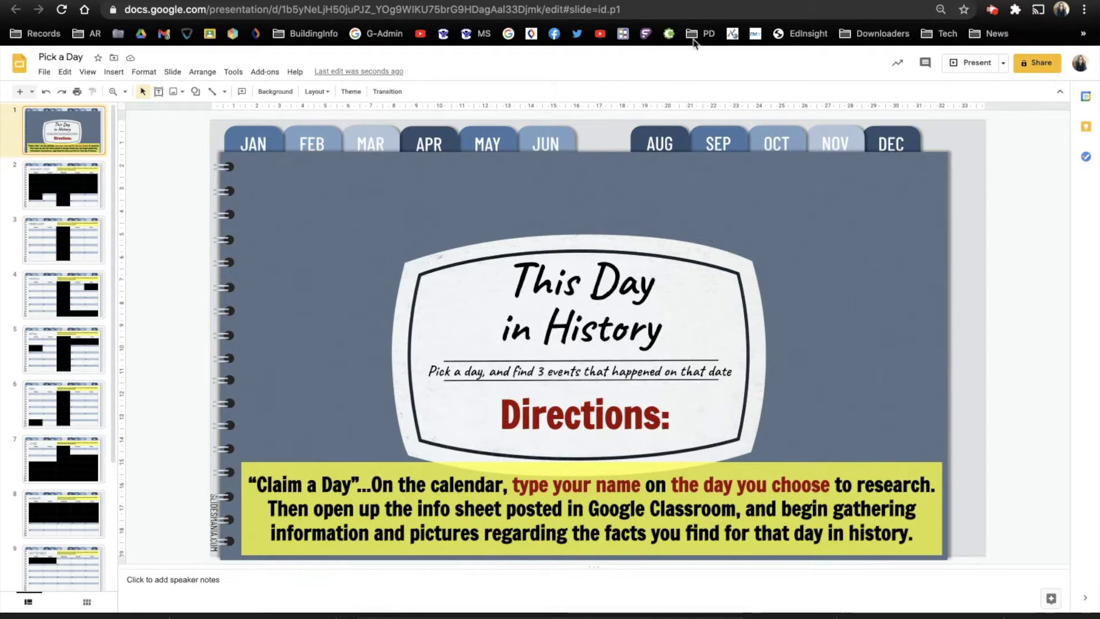
# Step: Show the January 2021 calendar slide (slide 2) of the Pick a Day deck
pyautogui.click(355, 1)
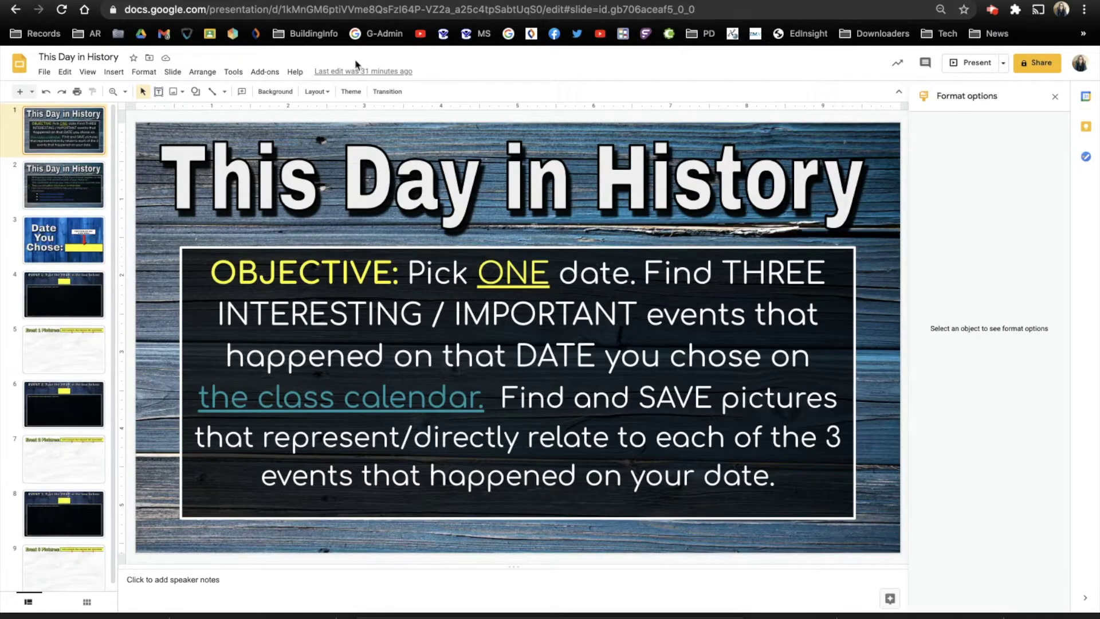
pyautogui.hotkey('ctrl', 'Tab')
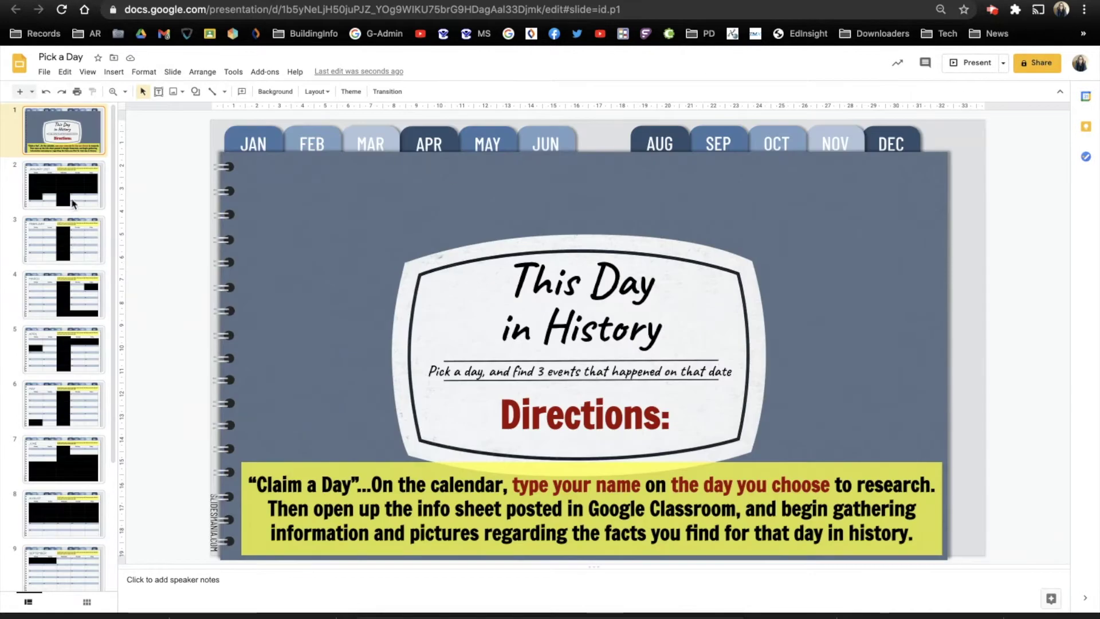
pyautogui.click(73, 203)
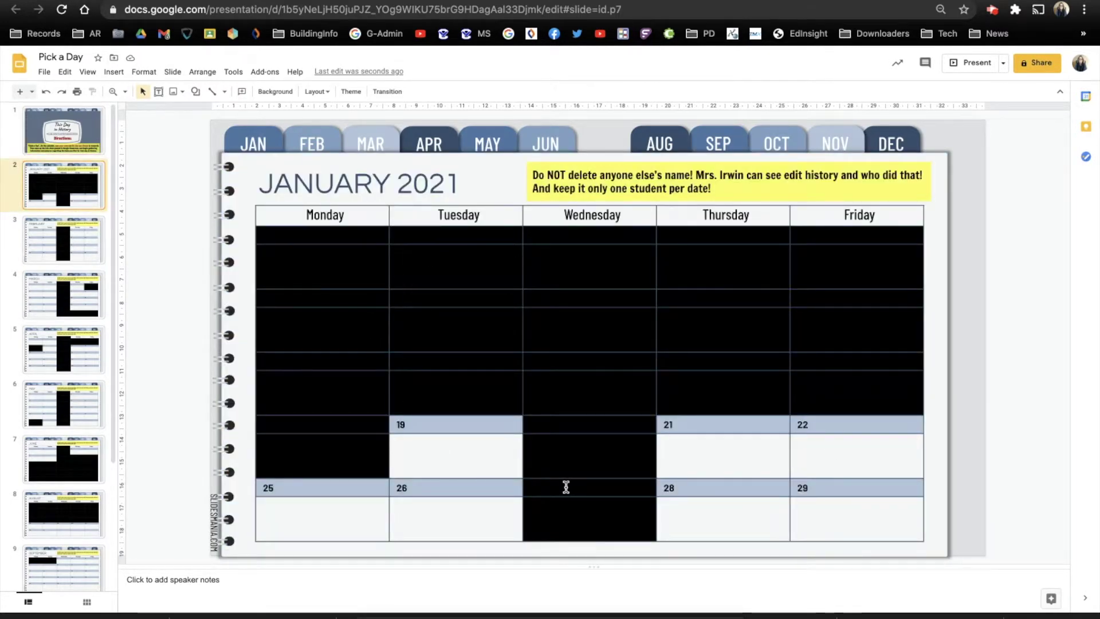
# Step: Type your name into the empty February 12 box on the February calendar slide
pyautogui.click(61, 259)
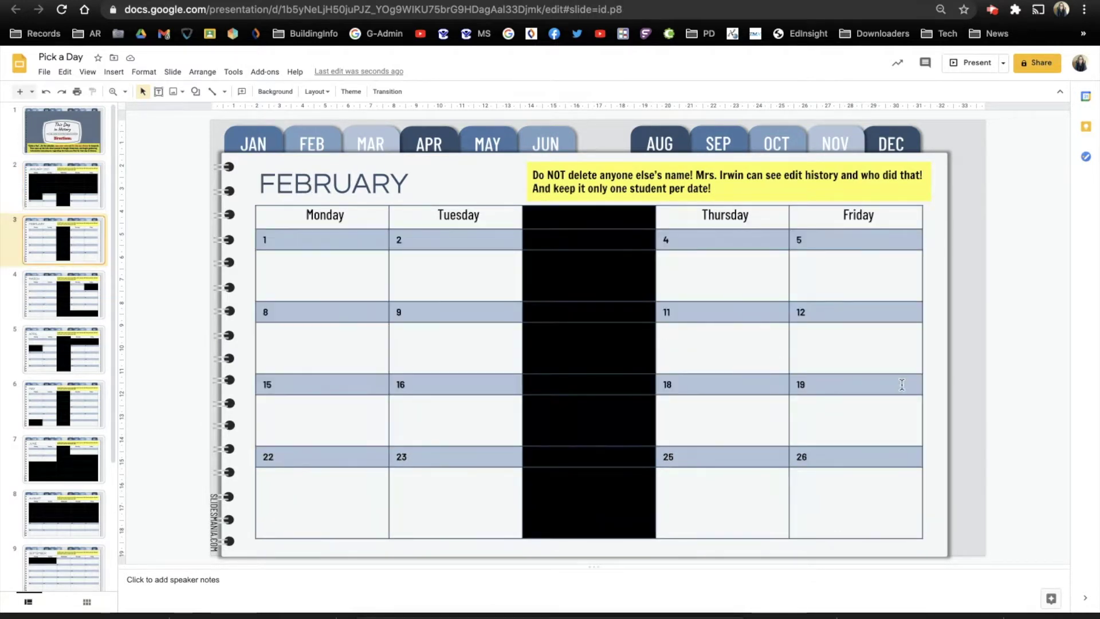
pyautogui.click(854, 340)
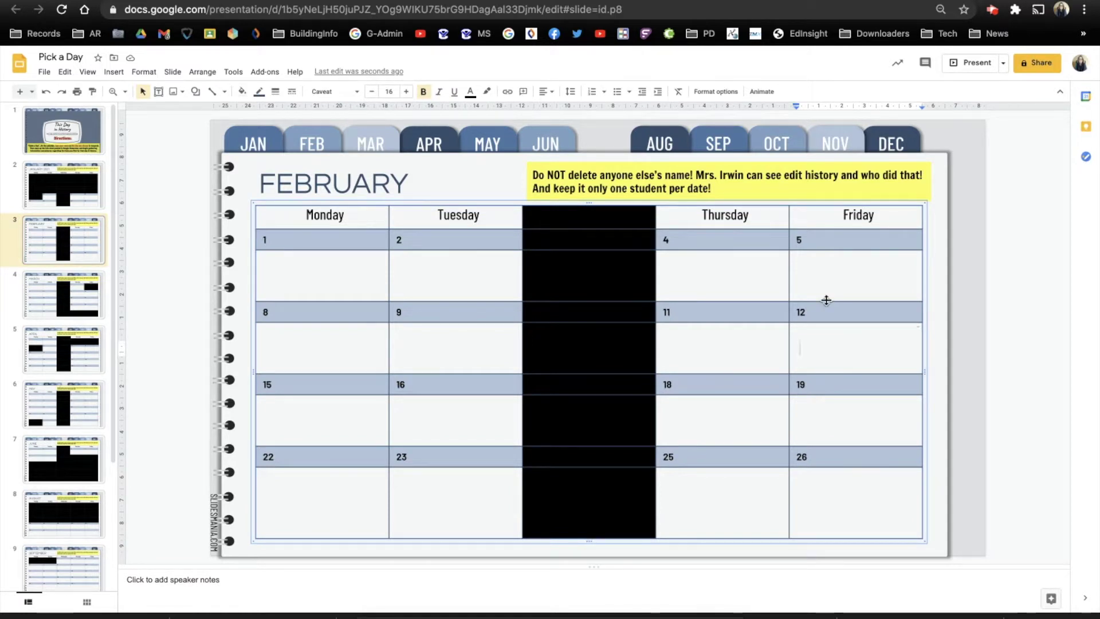
pyautogui.write('Gina Irwin')
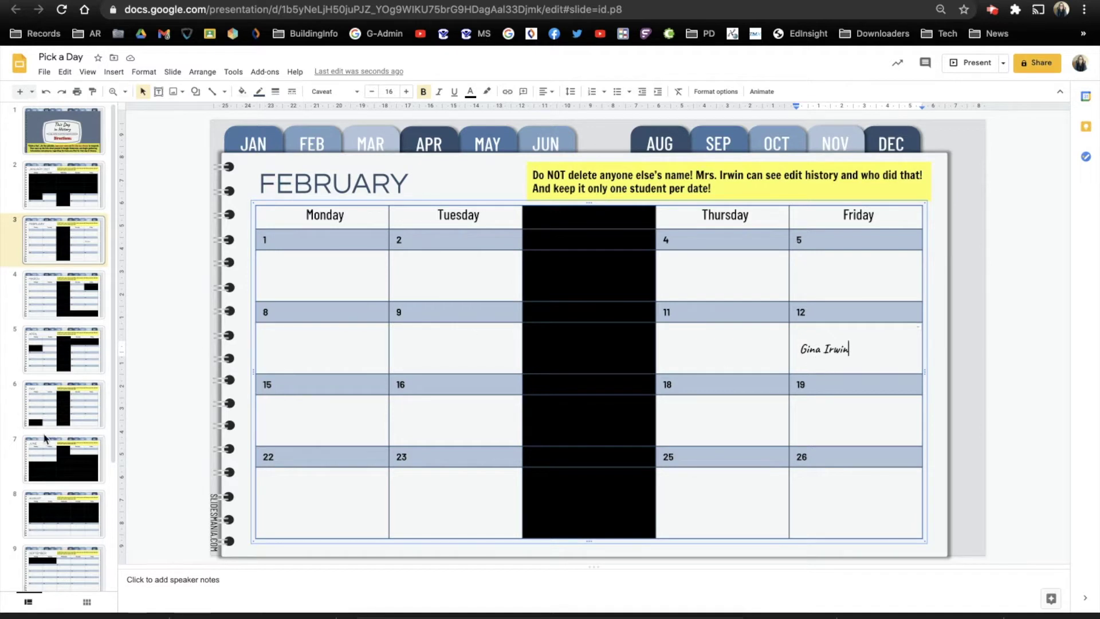
pyautogui.scroll(-3, 63, 298)
pyautogui.scroll(3, 63, 299)
pyautogui.scroll(-3, 63, 299)
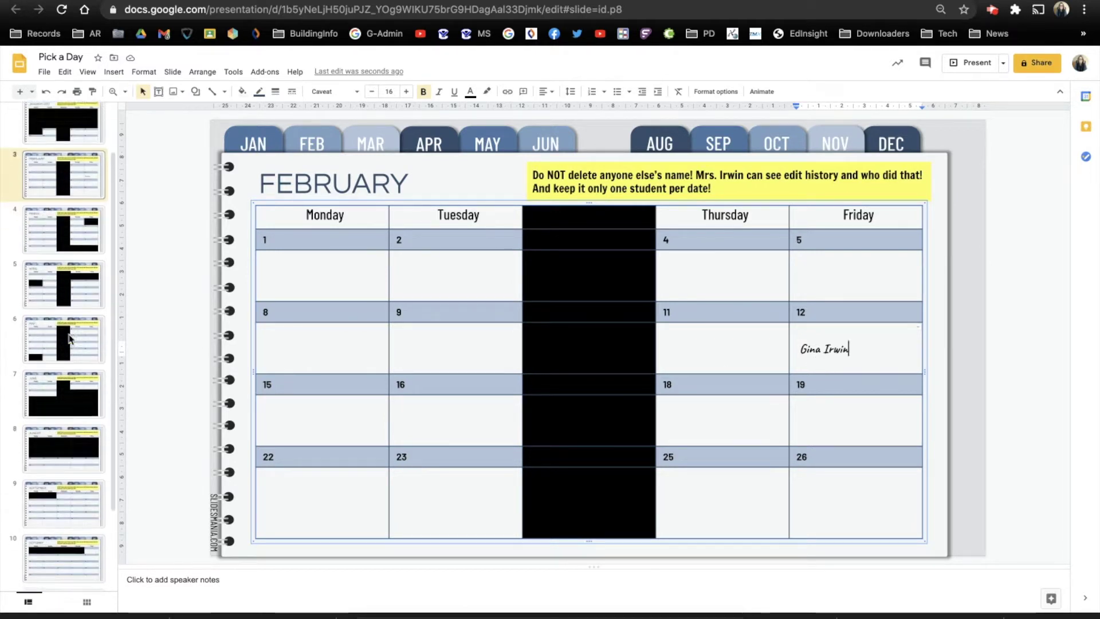
# Step: Return to the This Day in History deck's research links slide
pyautogui.click(60, 393)
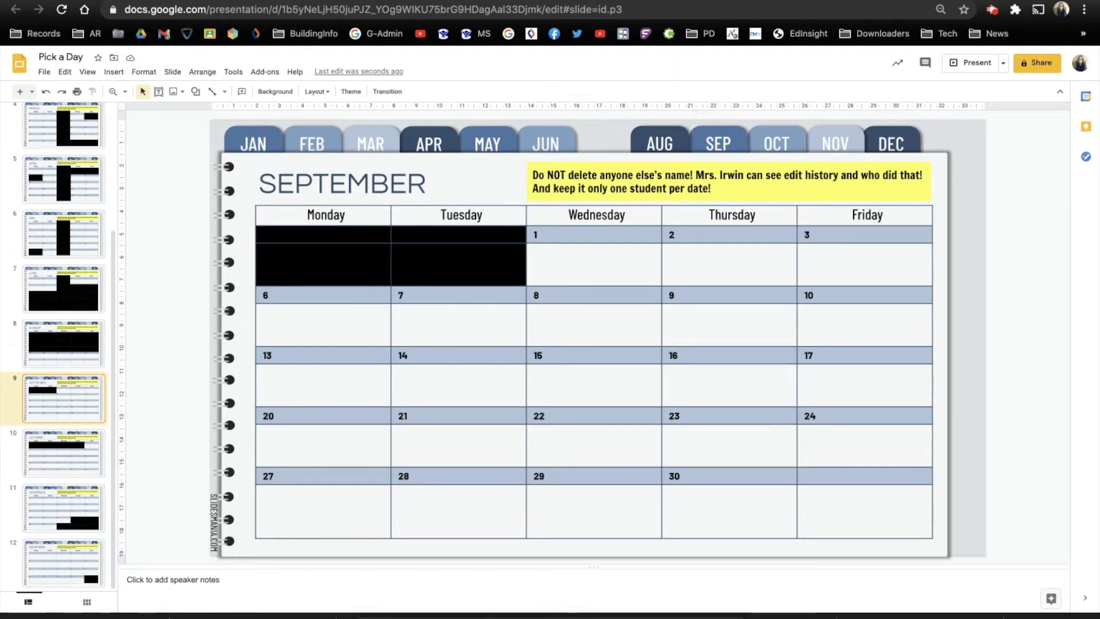
pyautogui.click(676, 2)
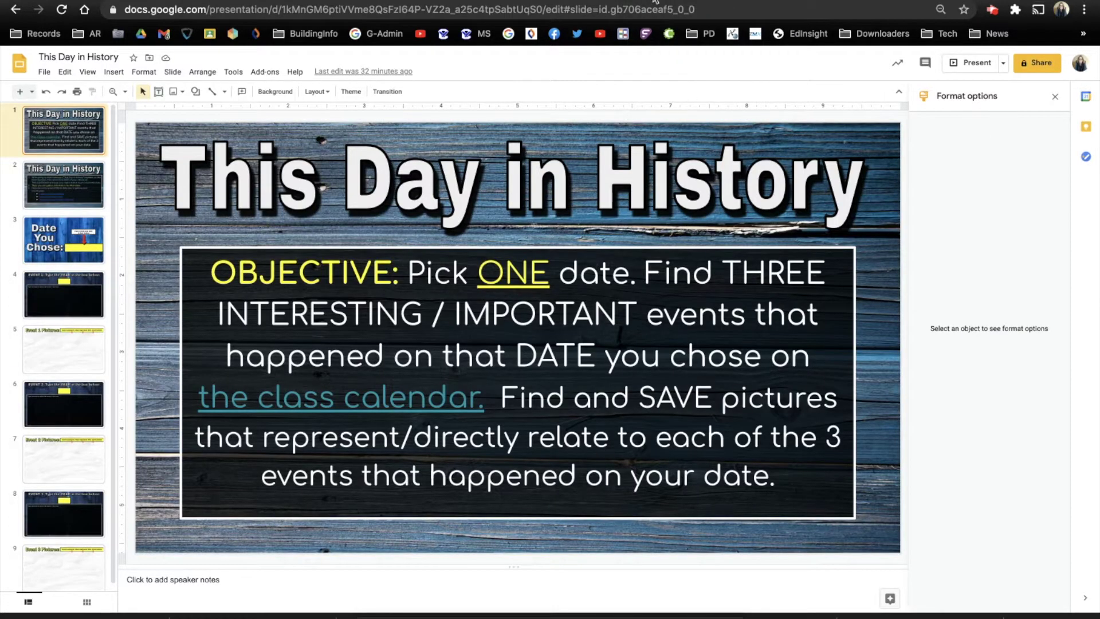
pyautogui.click(74, 190)
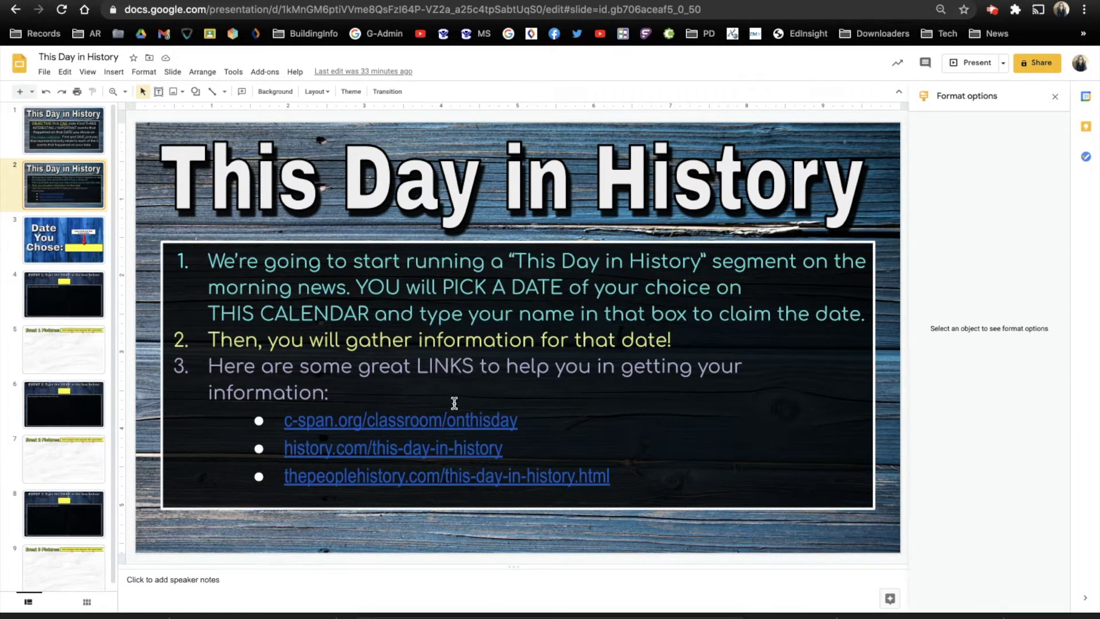
# Step: Follow the history.com link on slide 2 to its This Day in History page
pyautogui.click(397, 447)
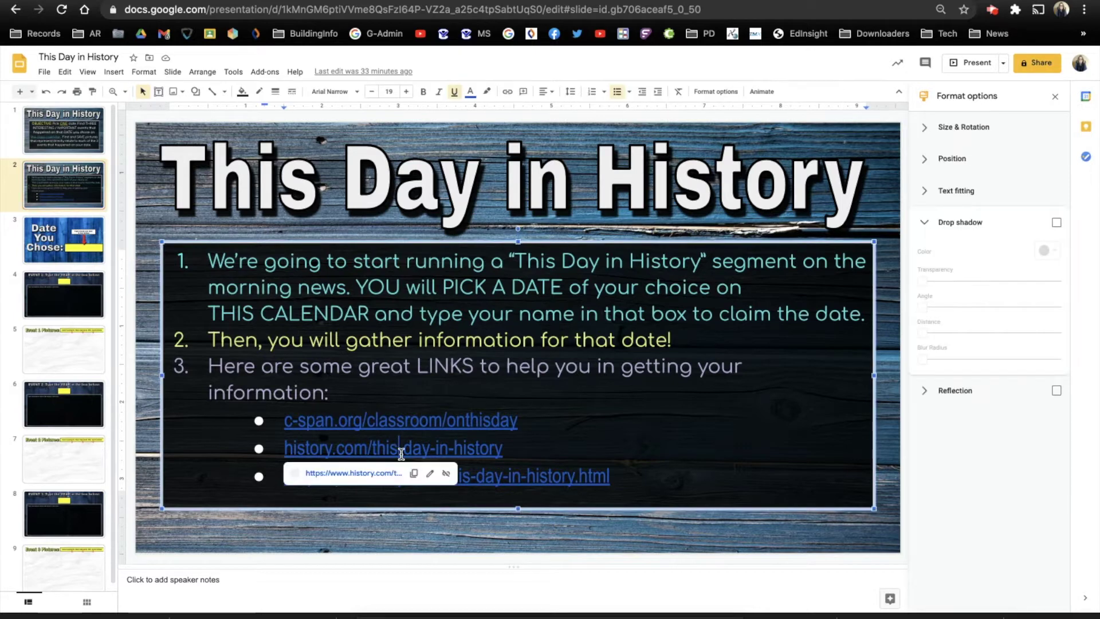
pyautogui.click(352, 473)
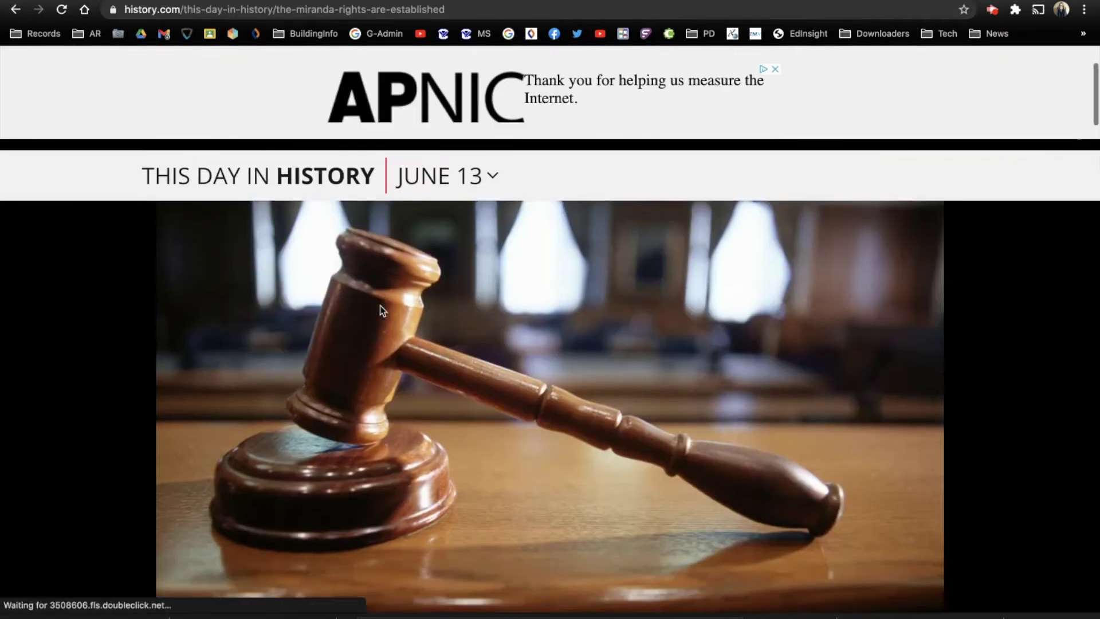
# Step: Read the Miranda rights article to its footer, close it, and select the deck's C-SPAN link
pyautogui.scroll(-7, 380, 309)
pyautogui.scroll(-1, 229, 343)
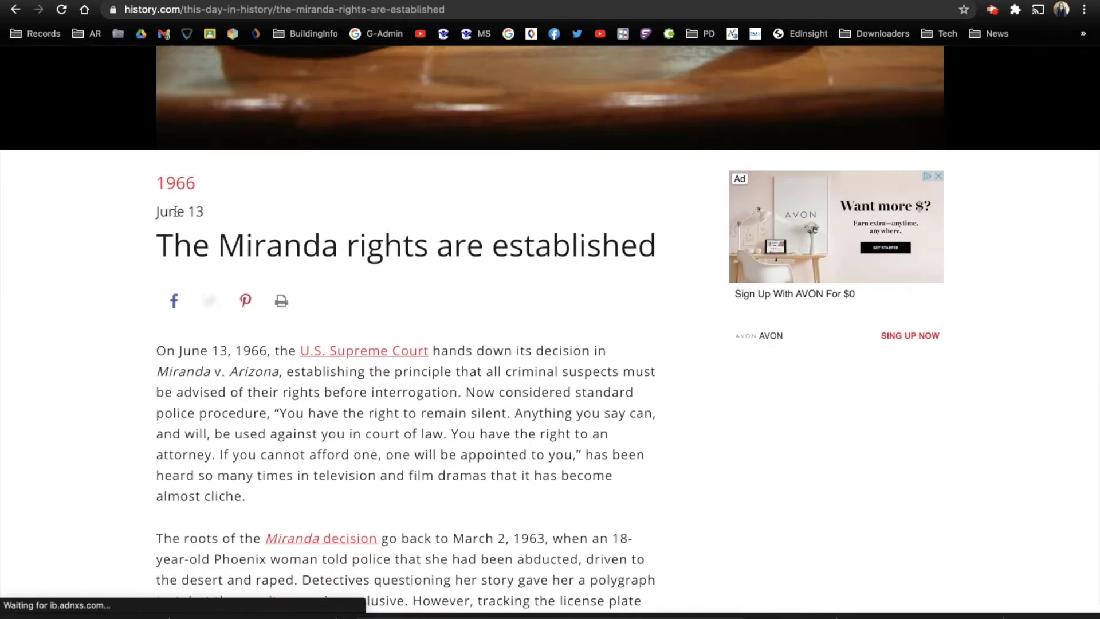
pyautogui.scroll(-1, 206, 298)
pyautogui.scroll(-15, 191, 286)
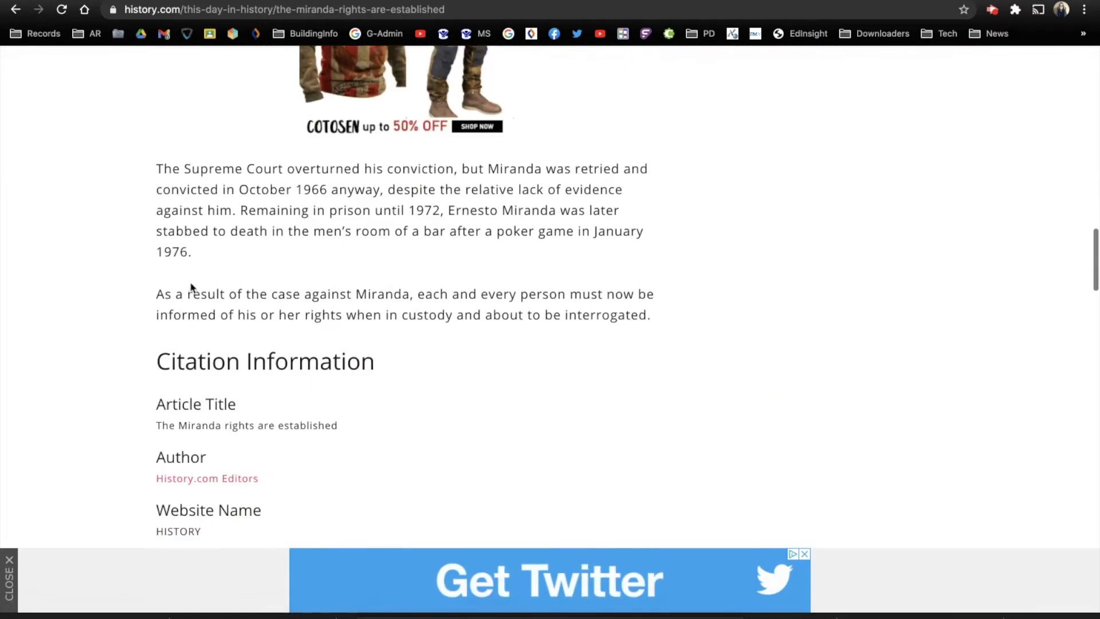
pyautogui.scroll(-12, 190, 286)
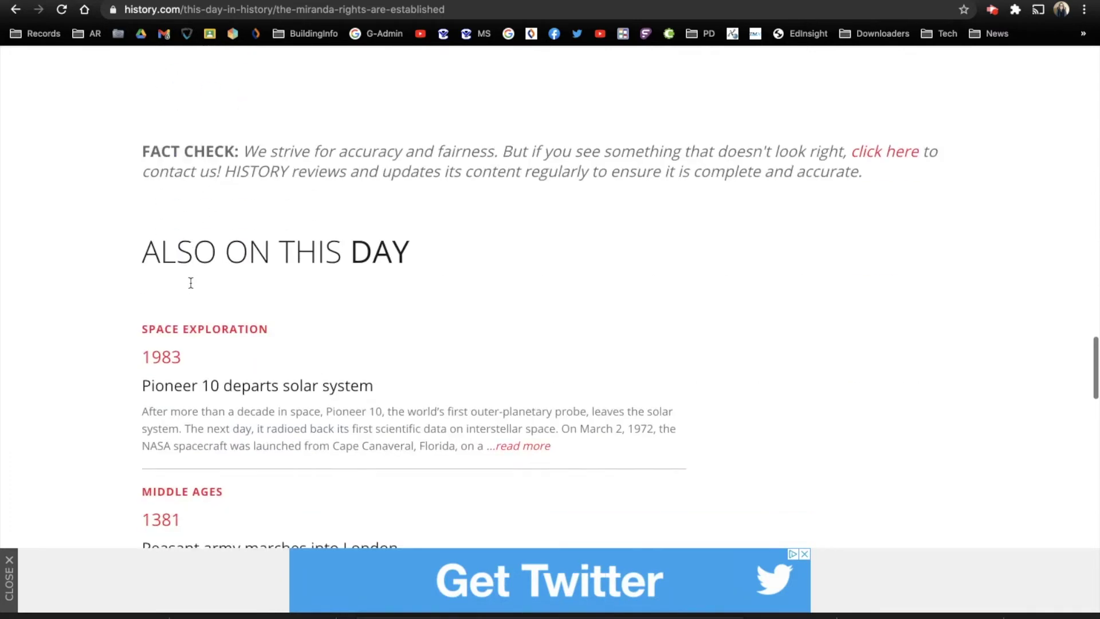
pyautogui.scroll(-8, 189, 298)
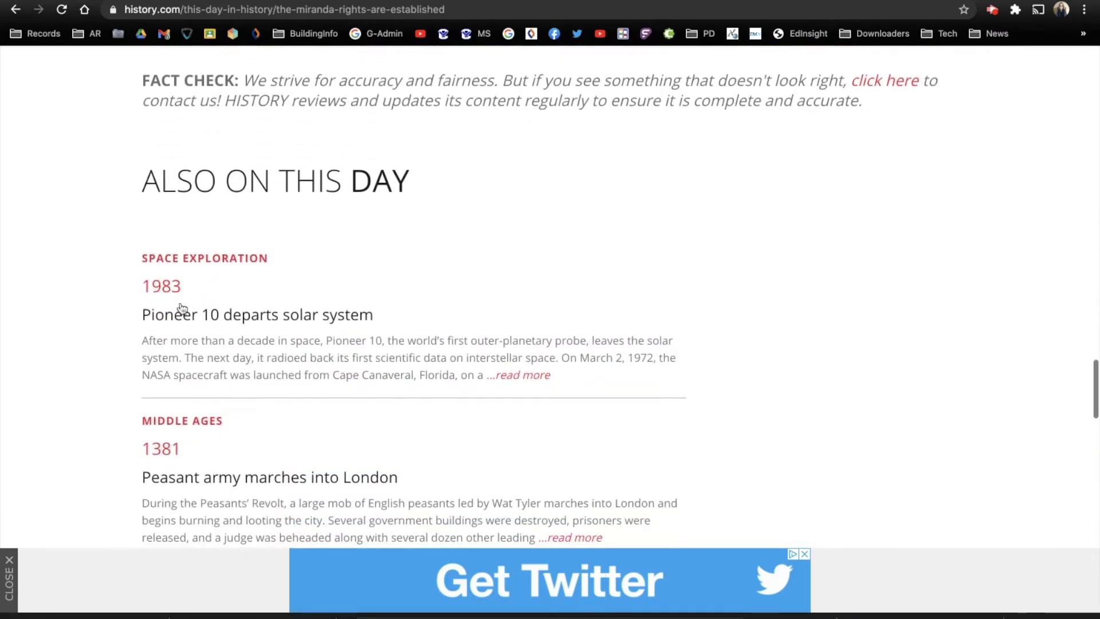
pyautogui.scroll(-15, 160, 354)
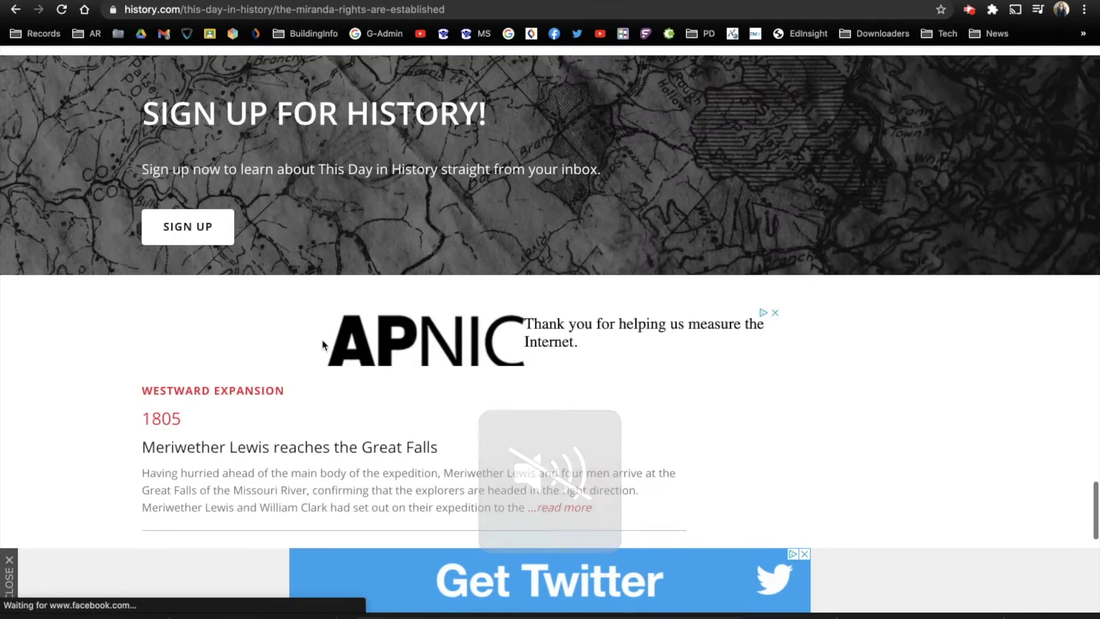
pyautogui.scroll(-8, 538, 370)
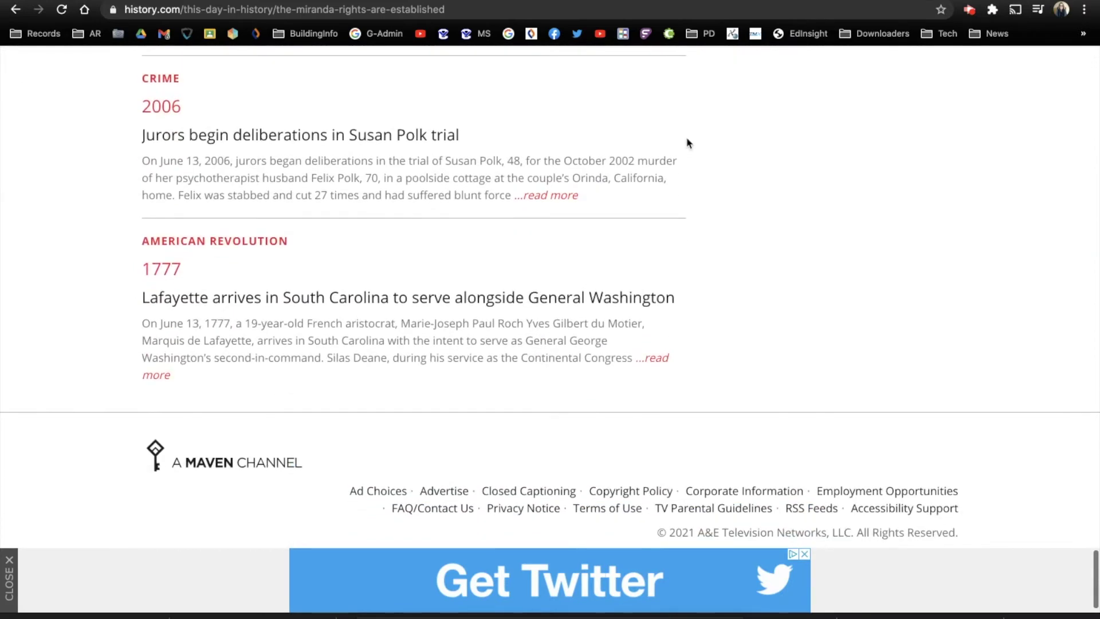
pyautogui.press('super+w')
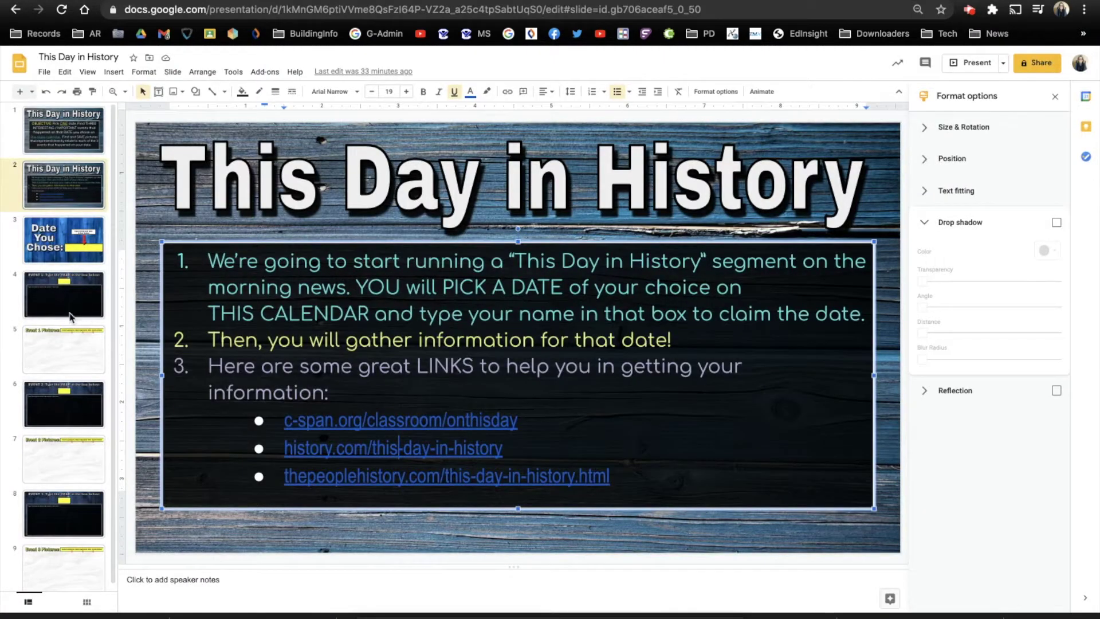
pyautogui.click(379, 418)
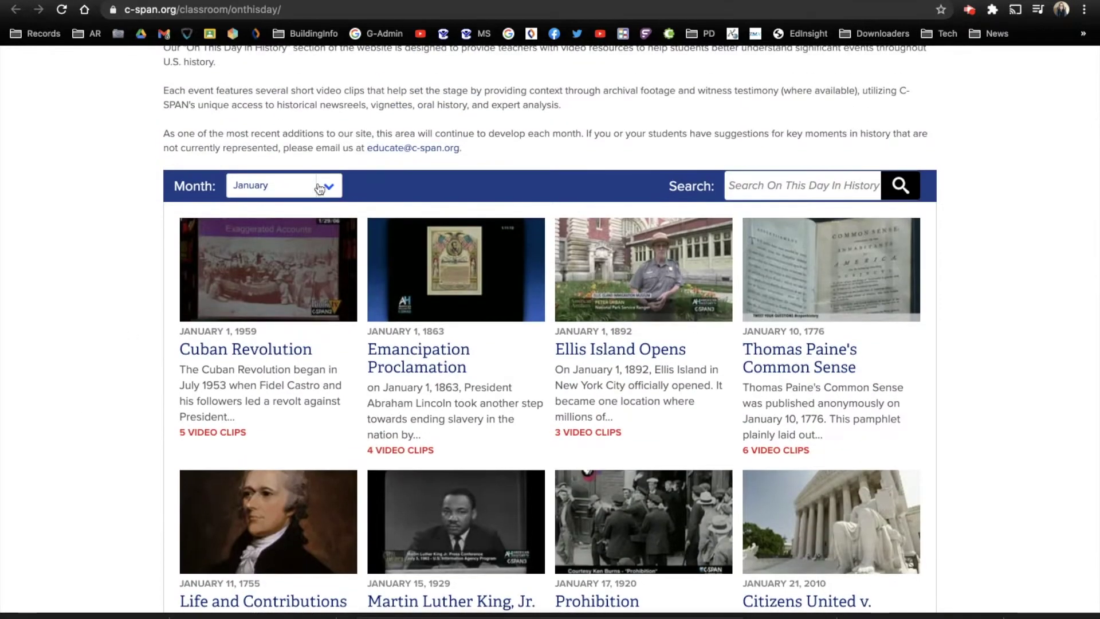
# Step: Switch C-SPAN's On This Day page to May and browse its event cards
pyautogui.click(321, 190)
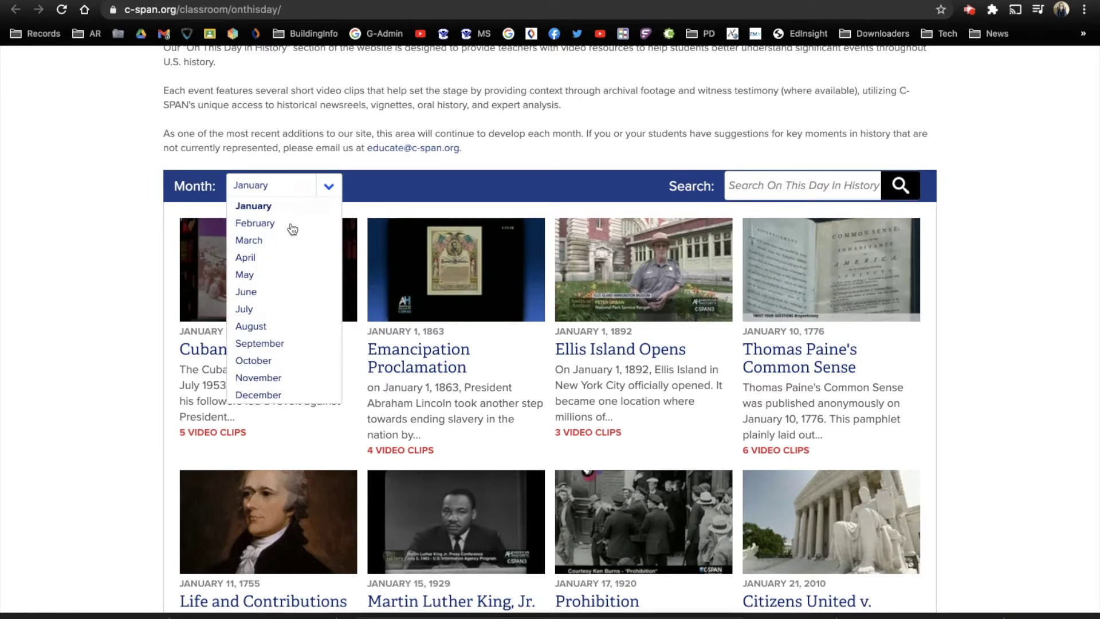
pyautogui.click(250, 274)
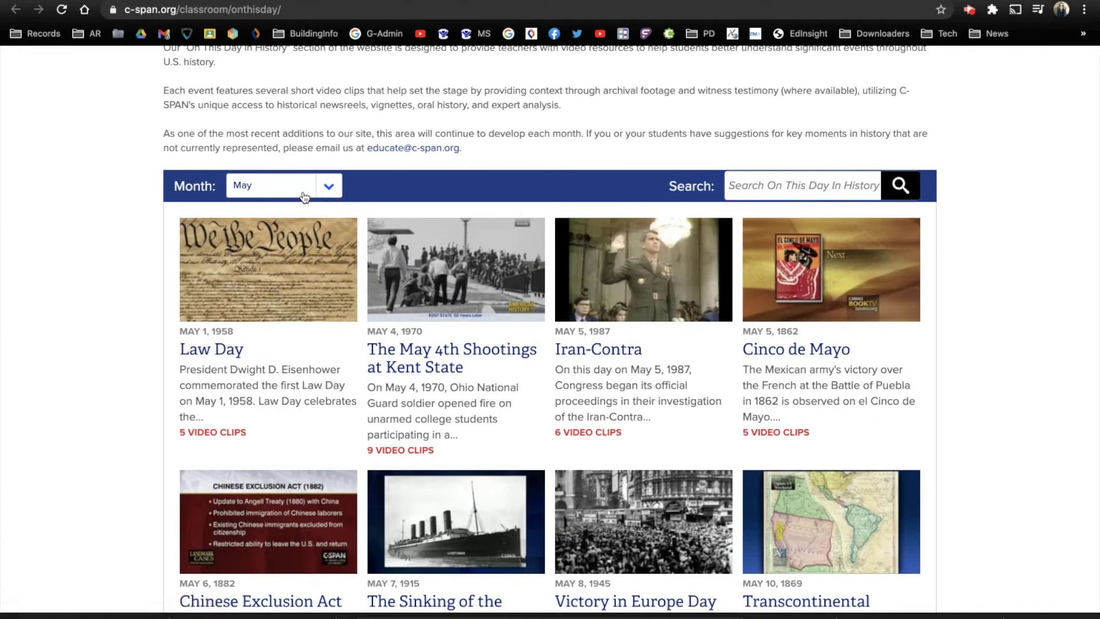
pyautogui.scroll(-3, 410, 355)
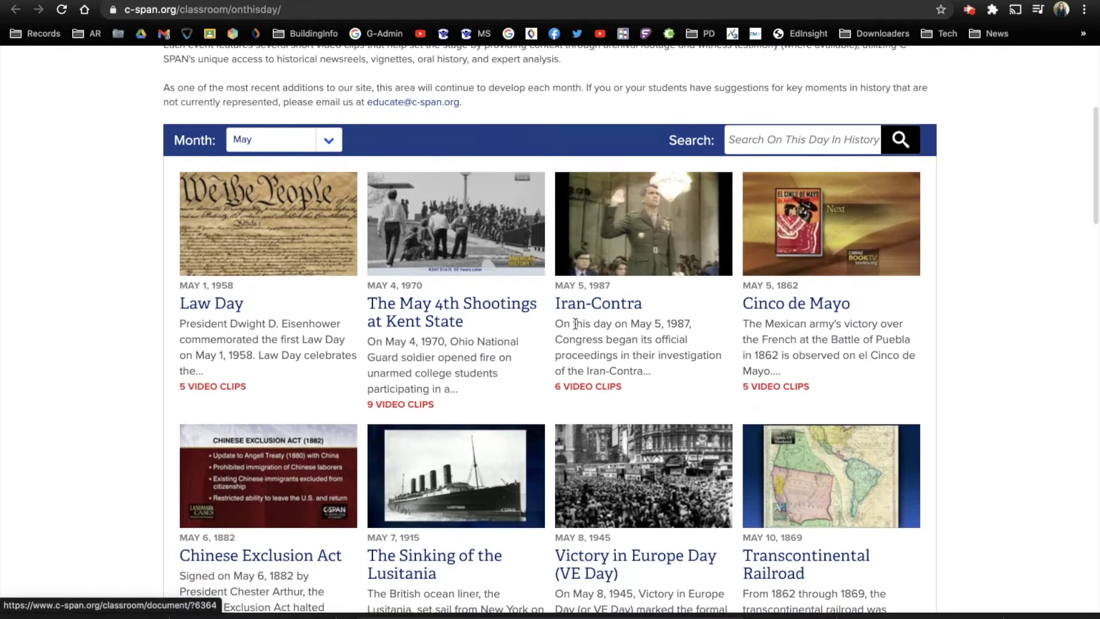
pyautogui.scroll(-12, 575, 323)
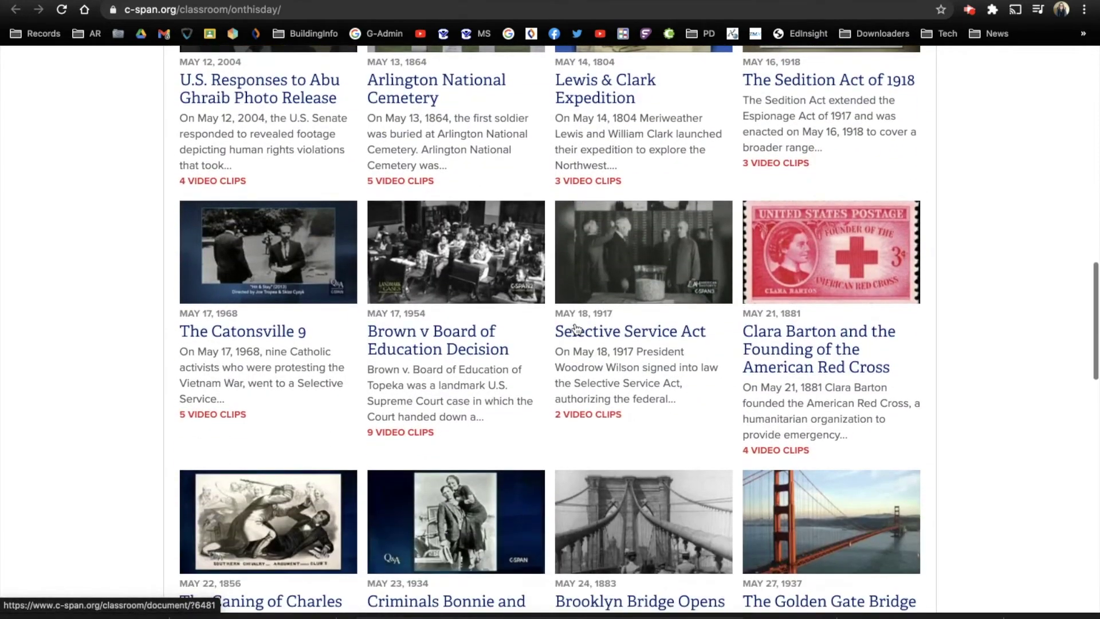
pyautogui.scroll(-1, 702, 290)
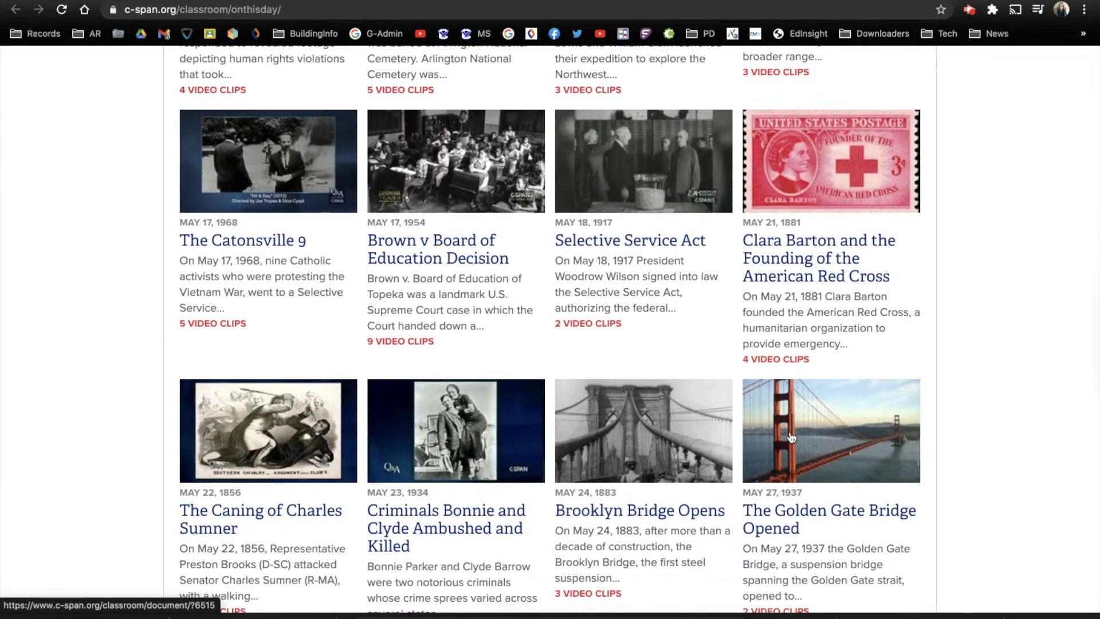
pyautogui.scroll(-3, 821, 477)
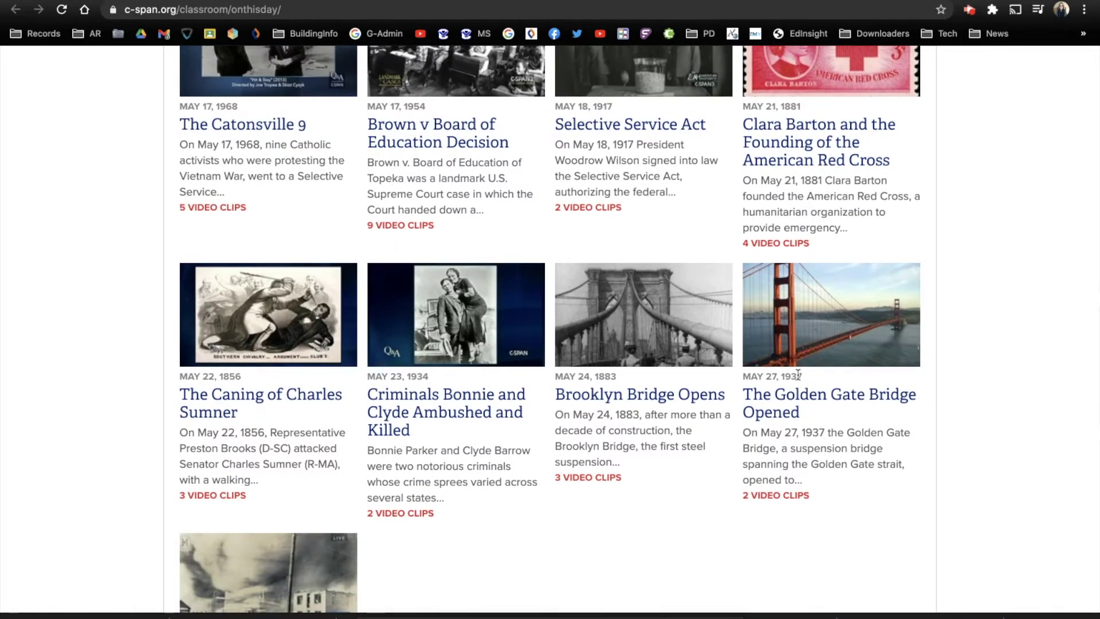
pyautogui.scroll(-1, 797, 374)
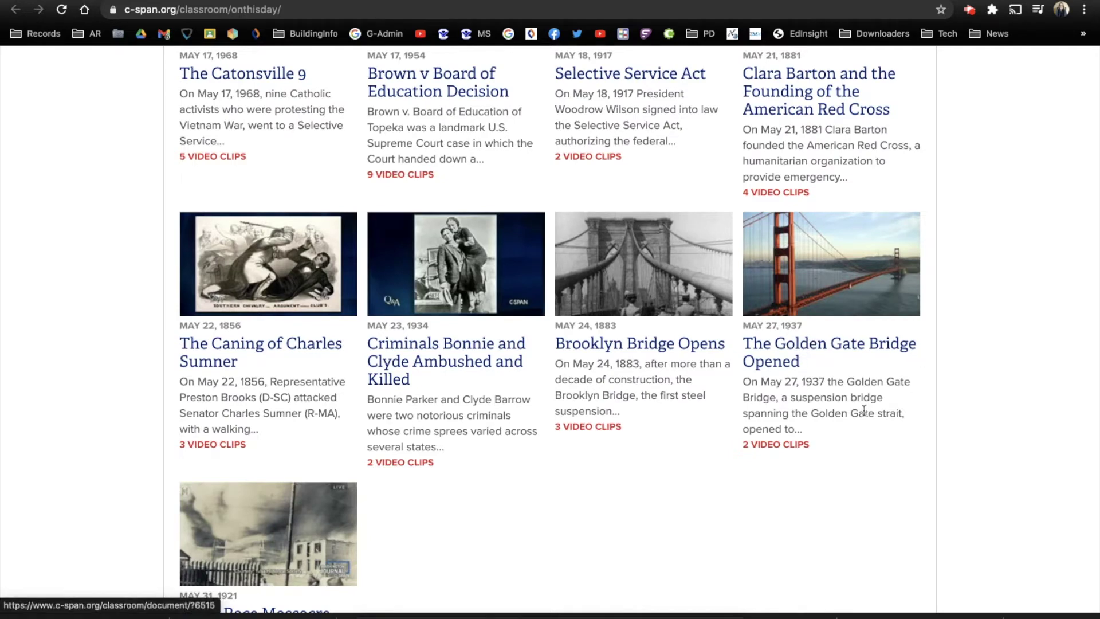
pyautogui.scroll(-1, 863, 411)
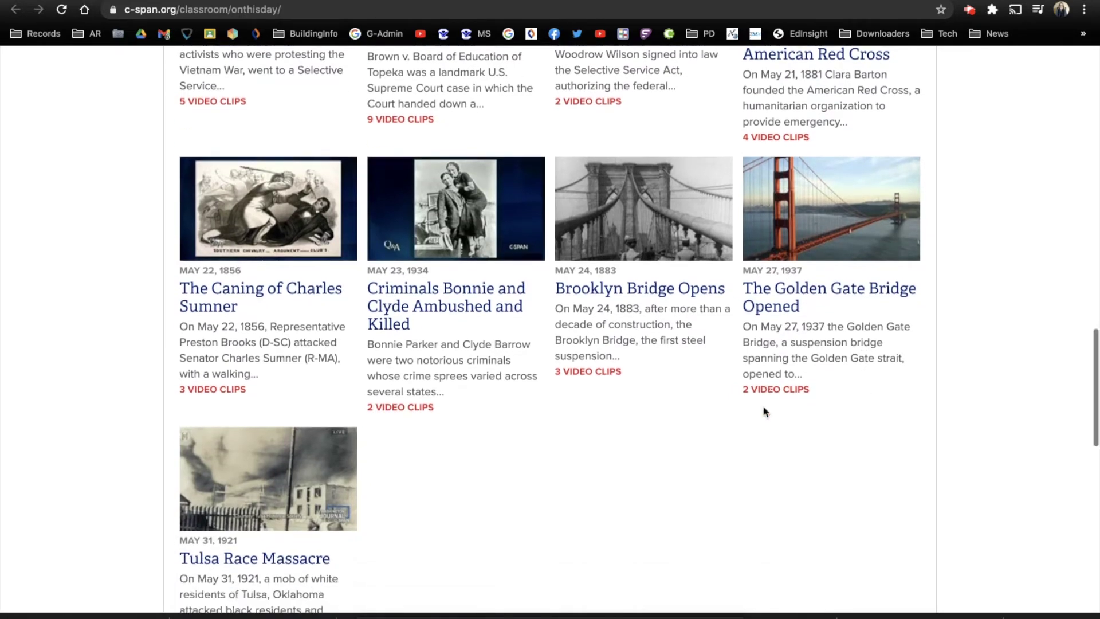
pyautogui.scroll(-5, 765, 411)
pyautogui.scroll(15, 765, 411)
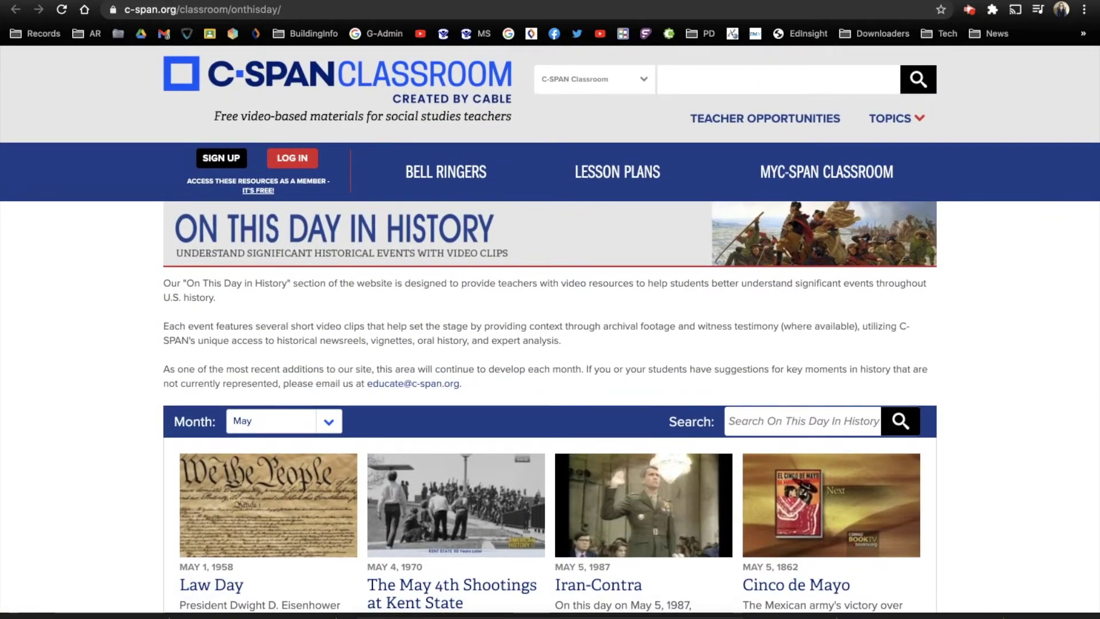
pyautogui.click(578, 1)
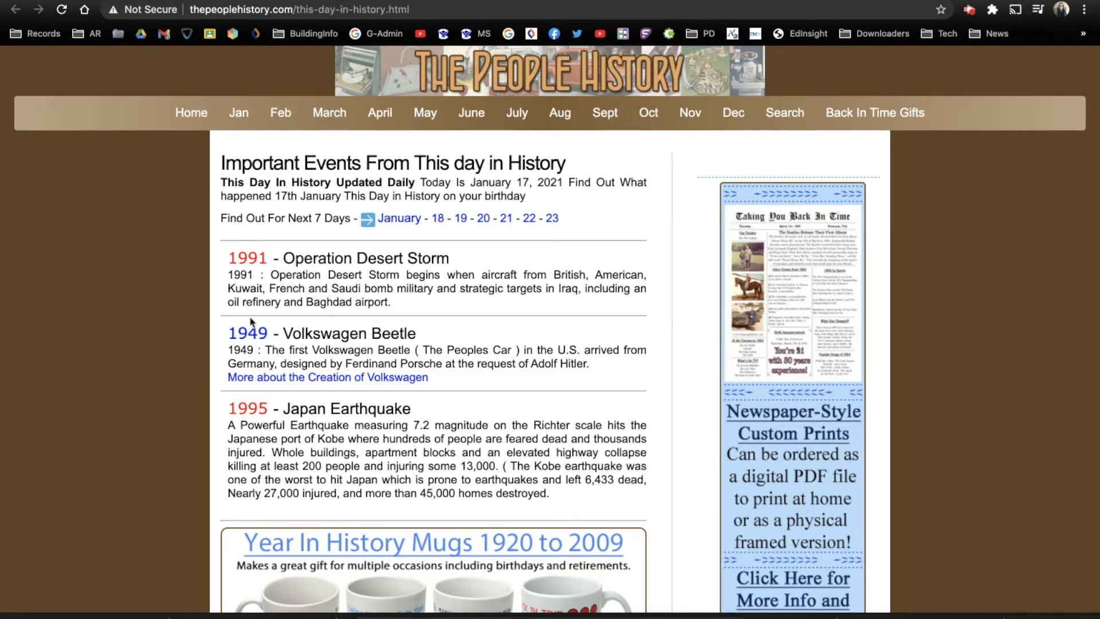
# Step: On The People History, open April's events and highlight the 2010 'Apple Releases Ipad' entry
pyautogui.click(415, 223)
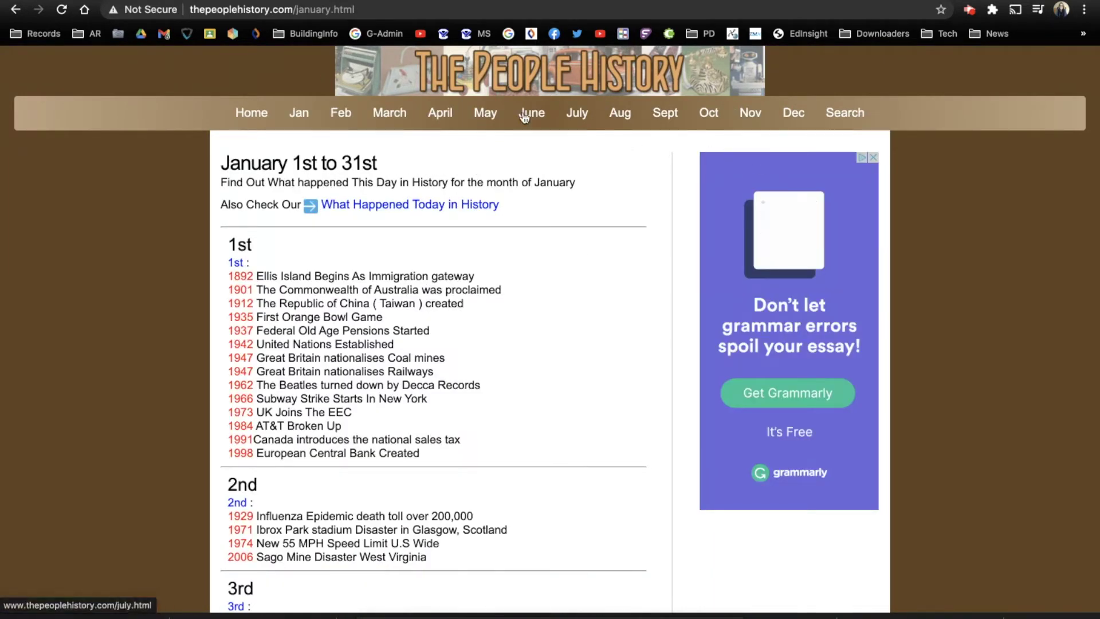
pyautogui.click(423, 120)
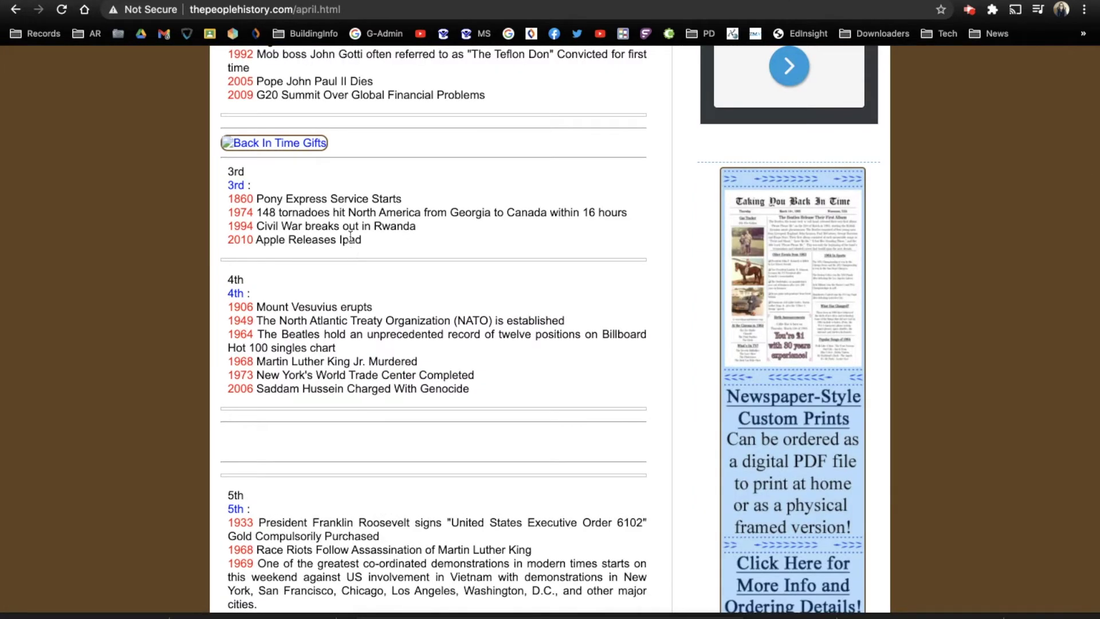
pyautogui.moveTo(343, 241); pyautogui.dragTo(295, 242)
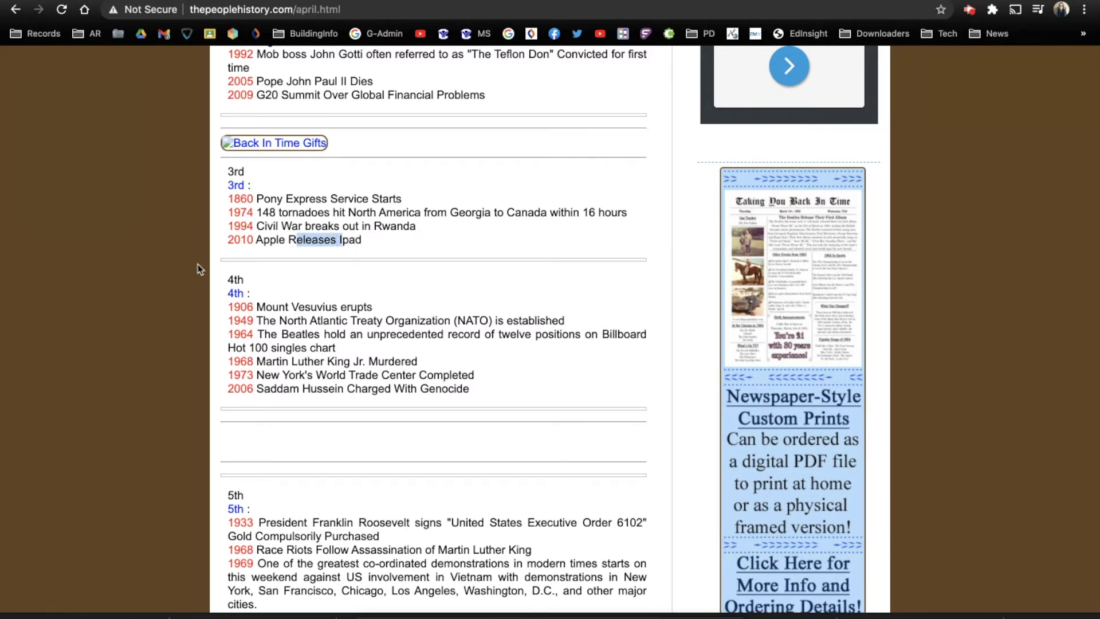
pyautogui.doubleClick(268, 240)
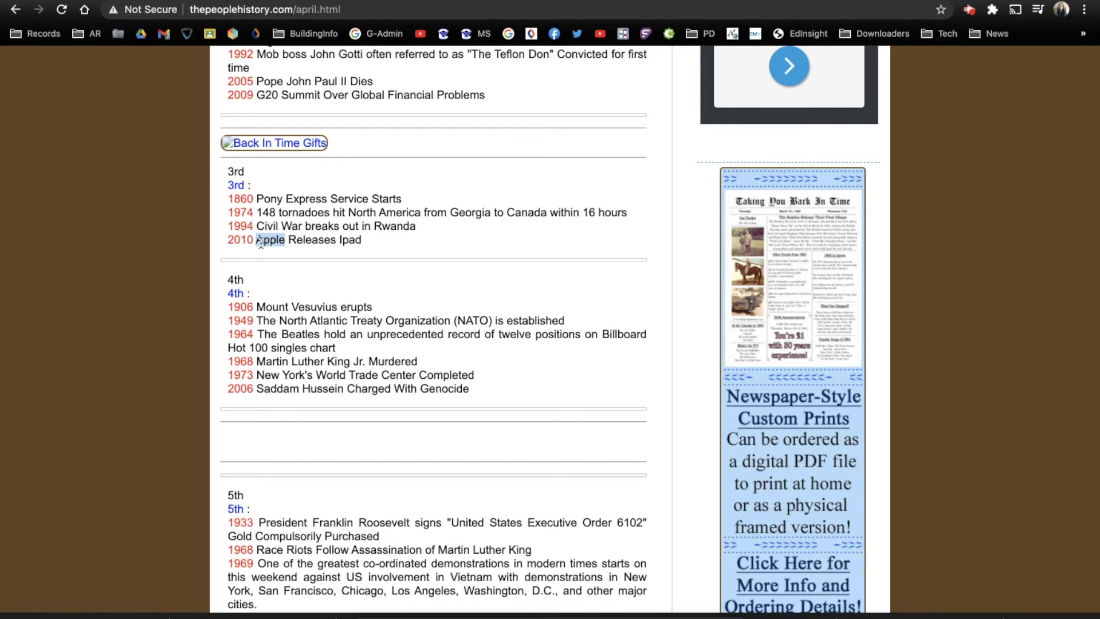
pyautogui.click(260, 242)
pyautogui.scroll(2, 369, 262)
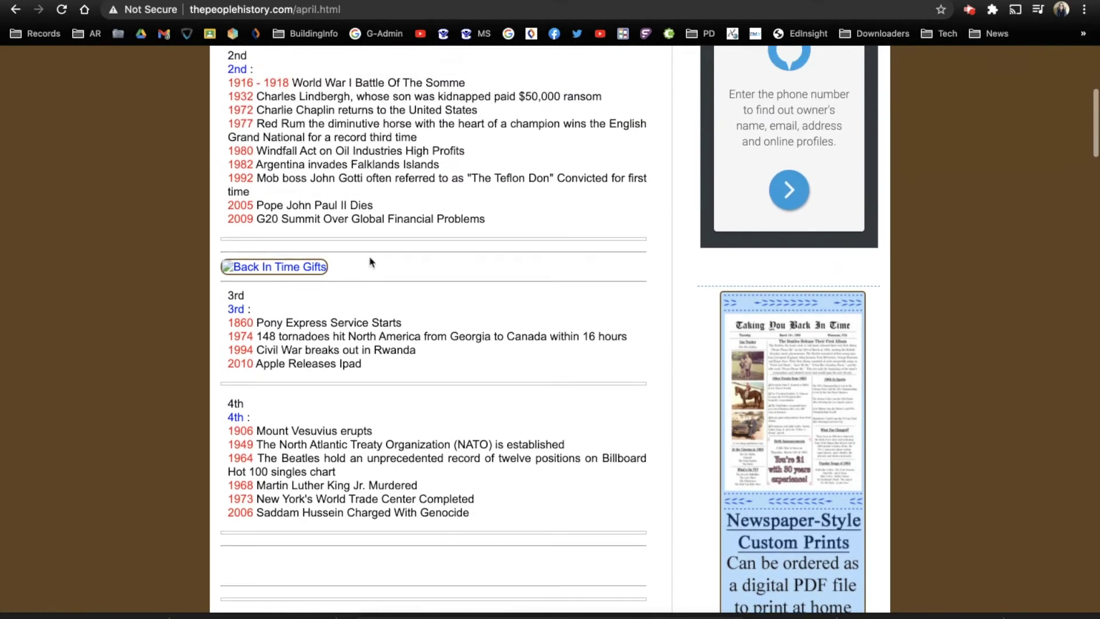
pyautogui.scroll(2, 370, 262)
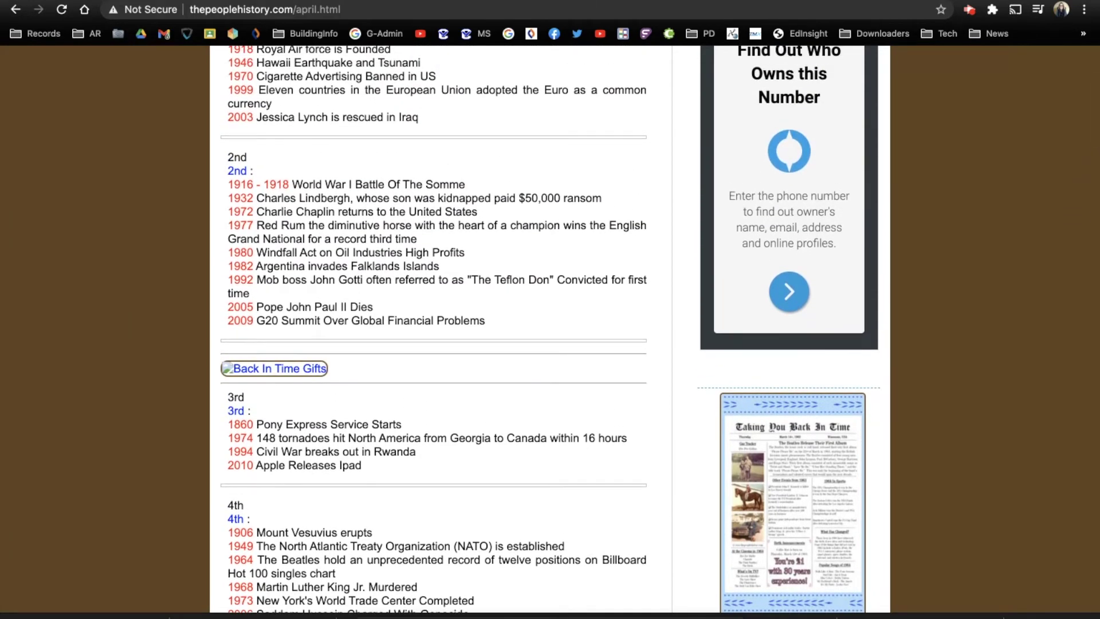
pyautogui.click(573, 2)
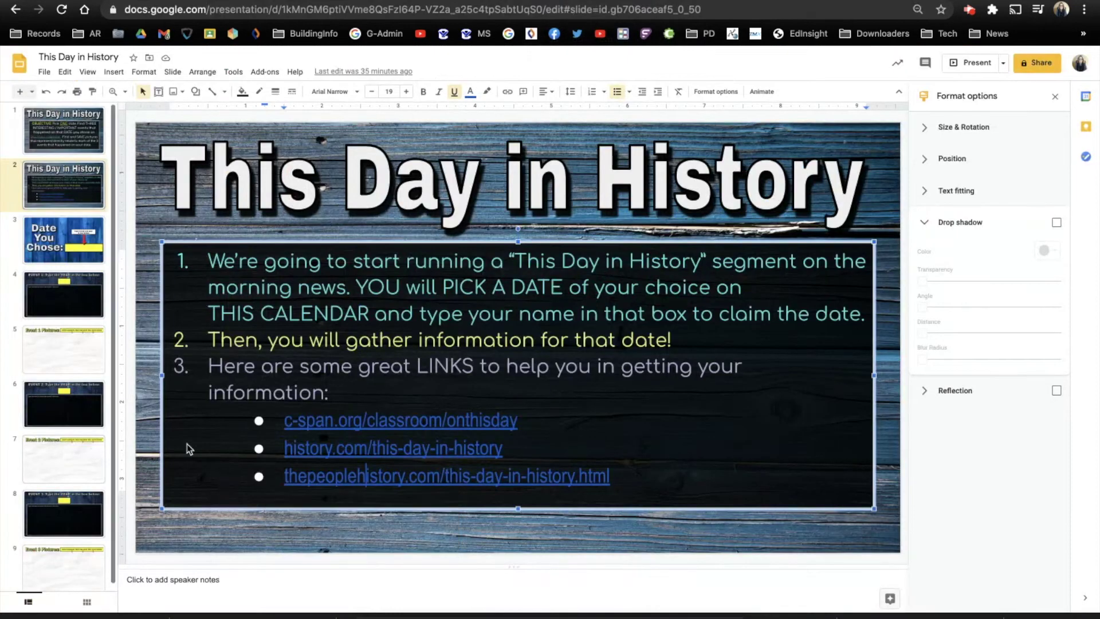
# Step: Enter 'April 3rd' in the yellow box on the Date You Chose slide
pyautogui.press('Down')
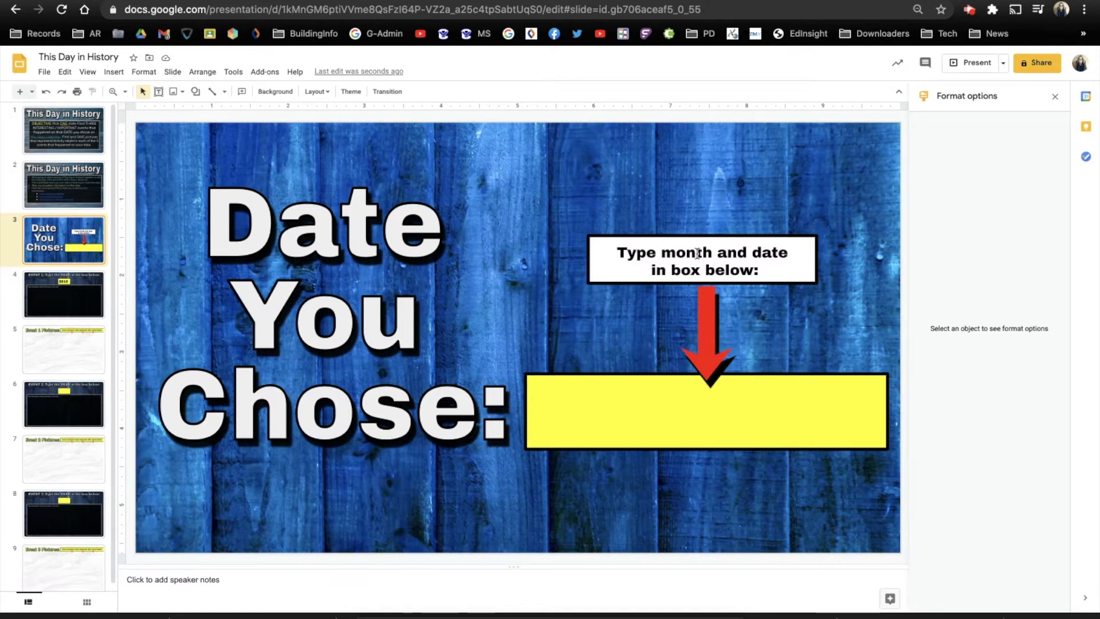
pyautogui.click(689, 397)
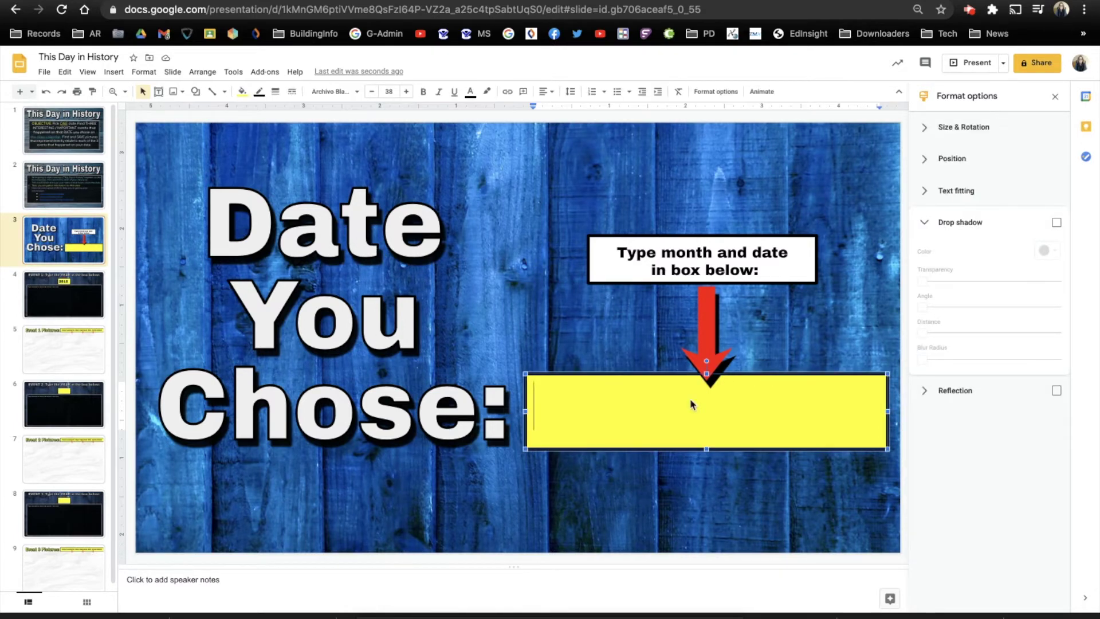
pyautogui.hotkey('ctrl', 'Tab')
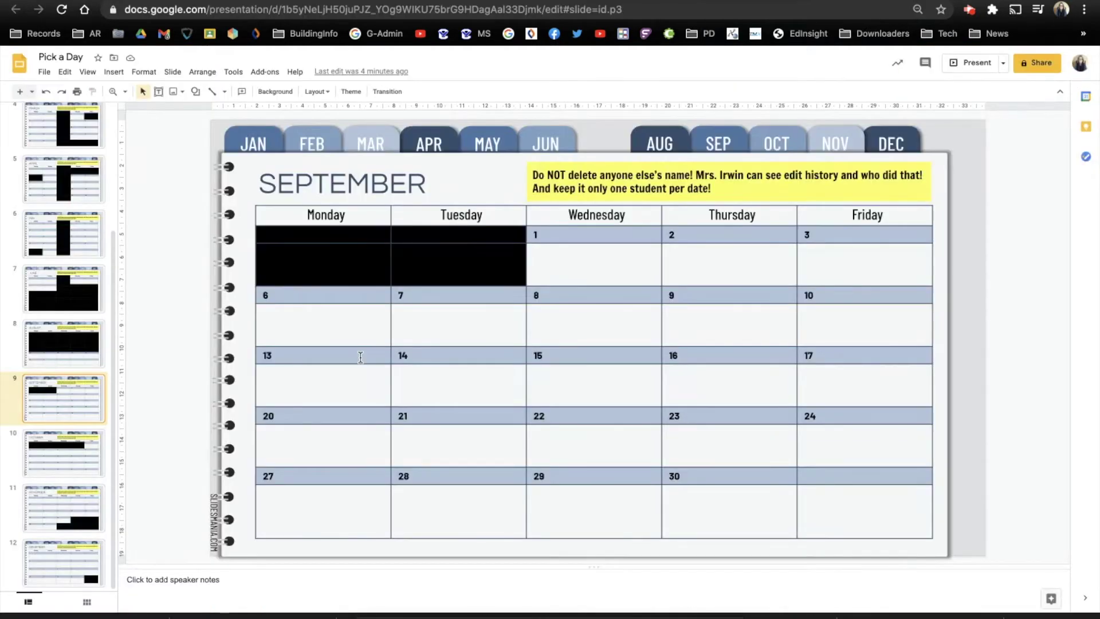
pyautogui.hotkey('ctrl', 'Tab')
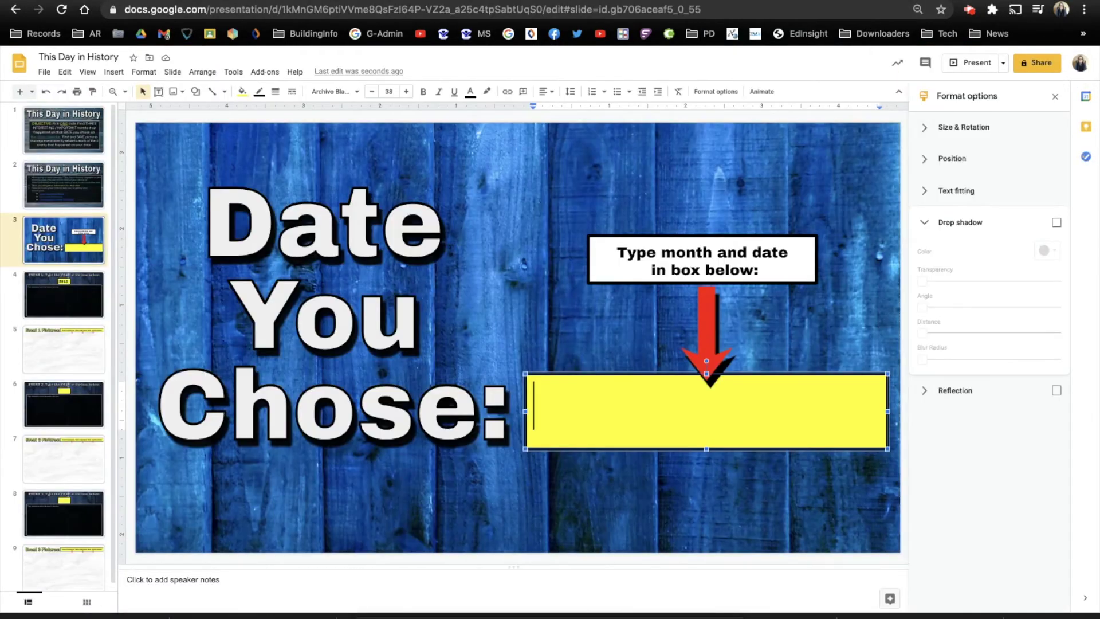
pyautogui.write('Apr')
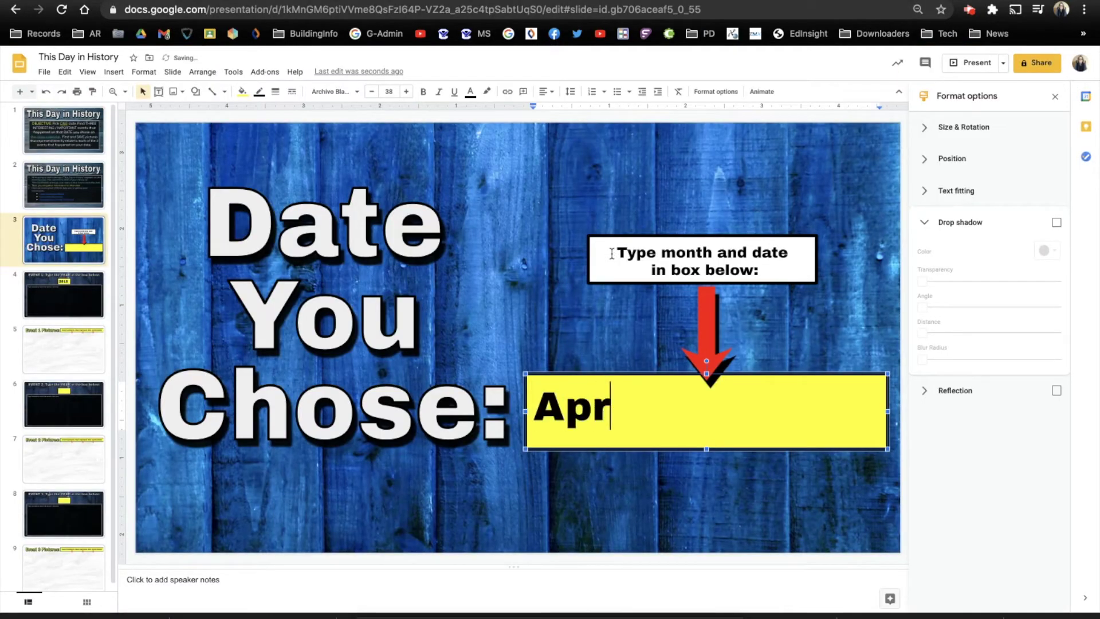
pyautogui.write('il 3rd')
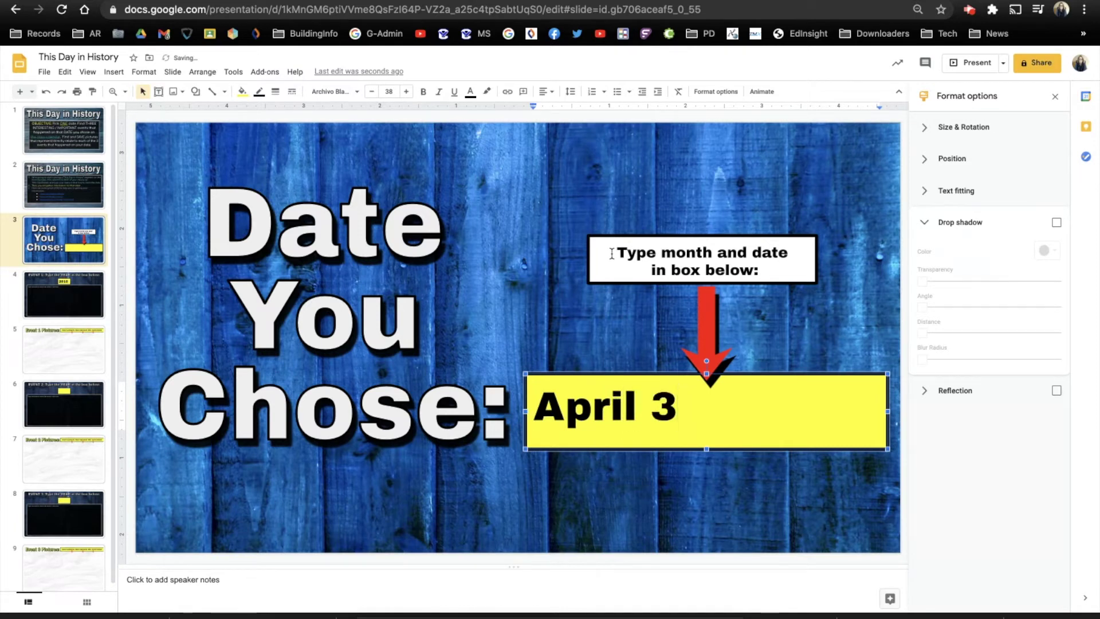
# Step: Complete the Event 1 description to read 'Apple released the iPad.'
pyautogui.click(40, 280)
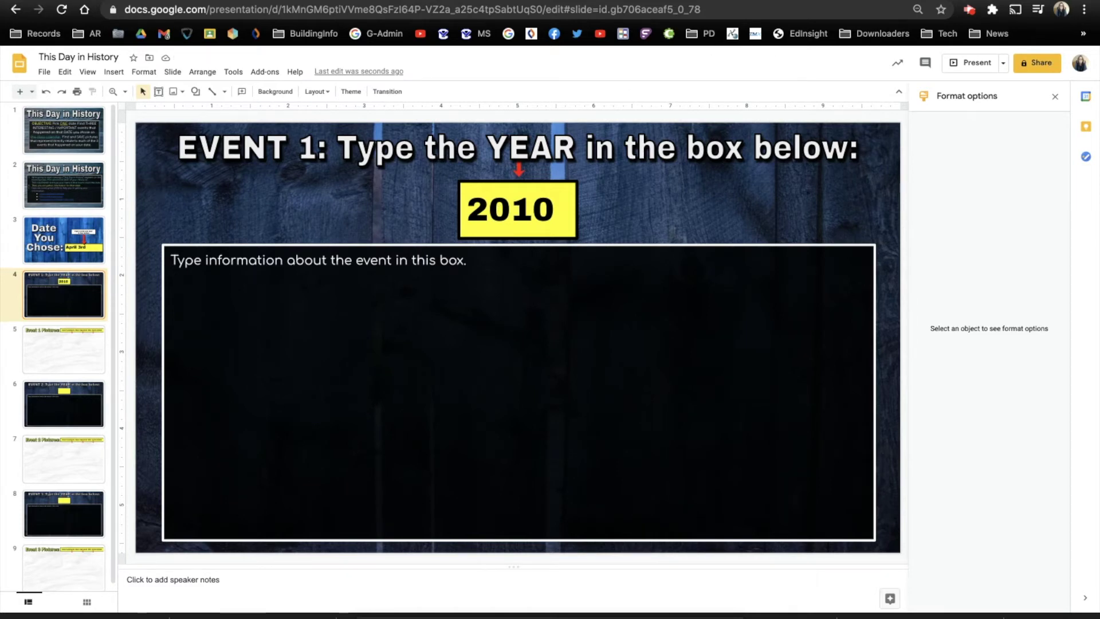
pyautogui.click(840, 2)
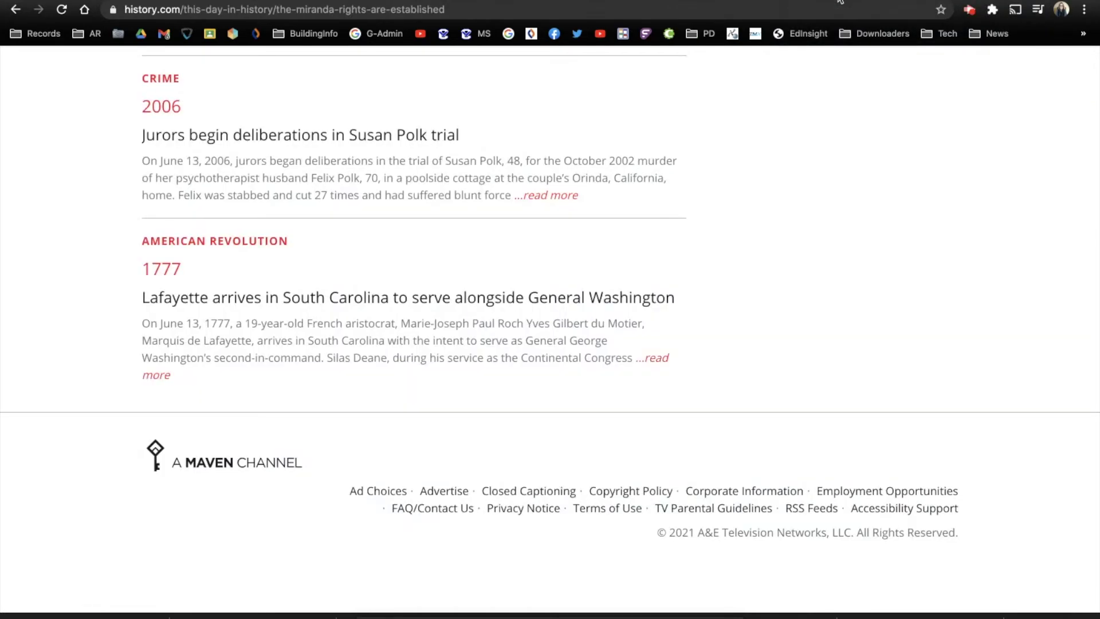
pyautogui.hotkey('ctrl', 'Tab')
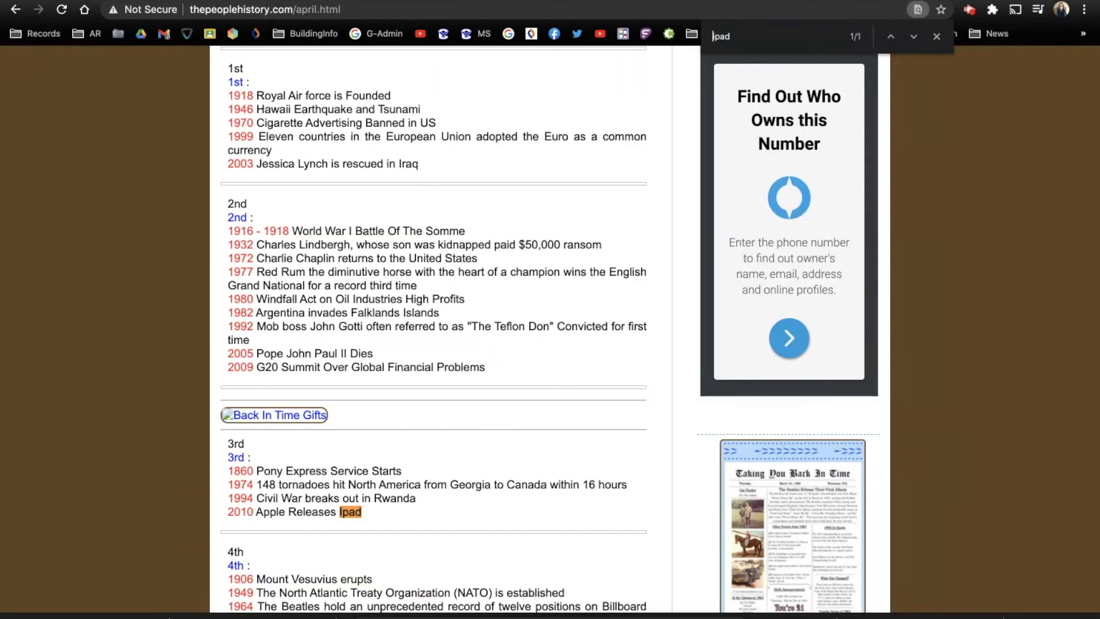
pyautogui.scroll(-1, 263, 476)
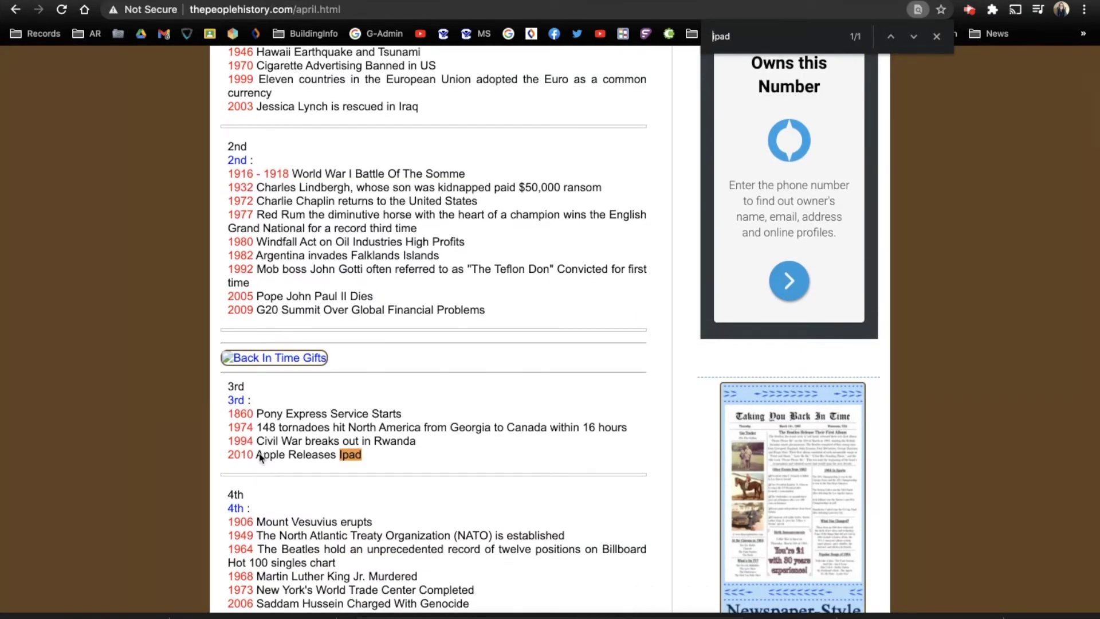
pyautogui.hotkey('ctrl', 'Tab')
pyautogui.write('le')
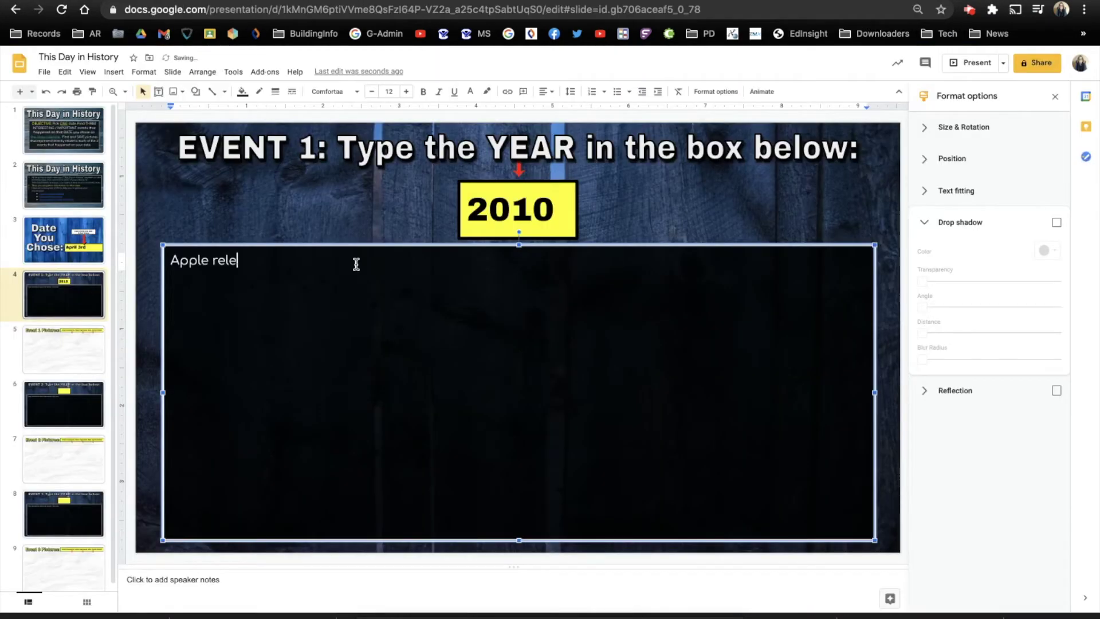
pyautogui.write('ased the iPad.')
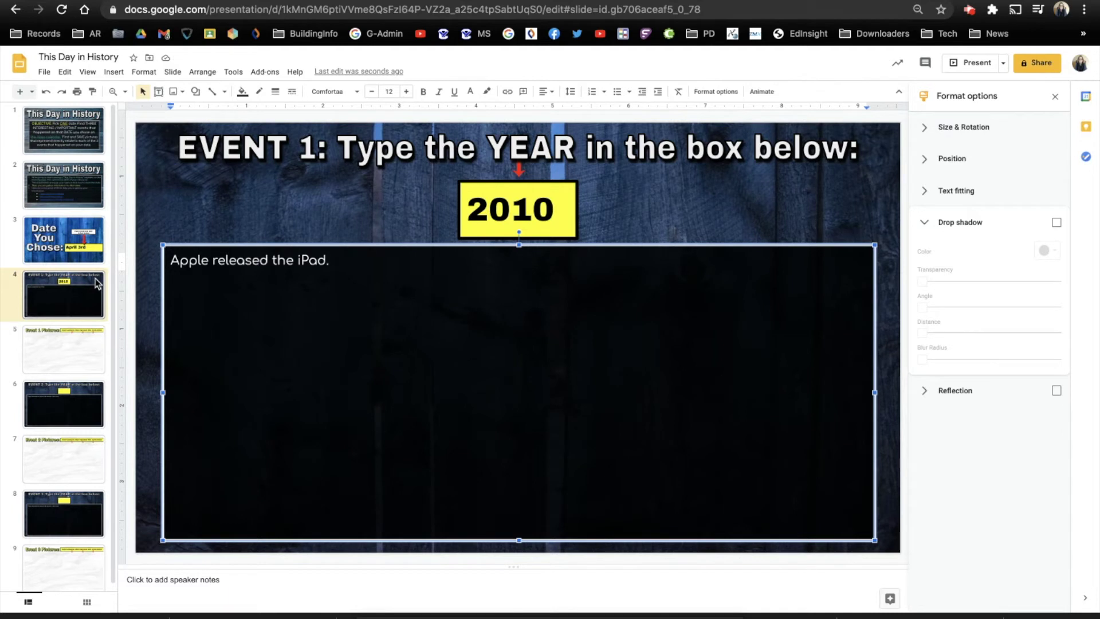
# Step: Move past the Event 1 Pictures slide to the still-empty Event 2 slide
pyautogui.click(56, 355)
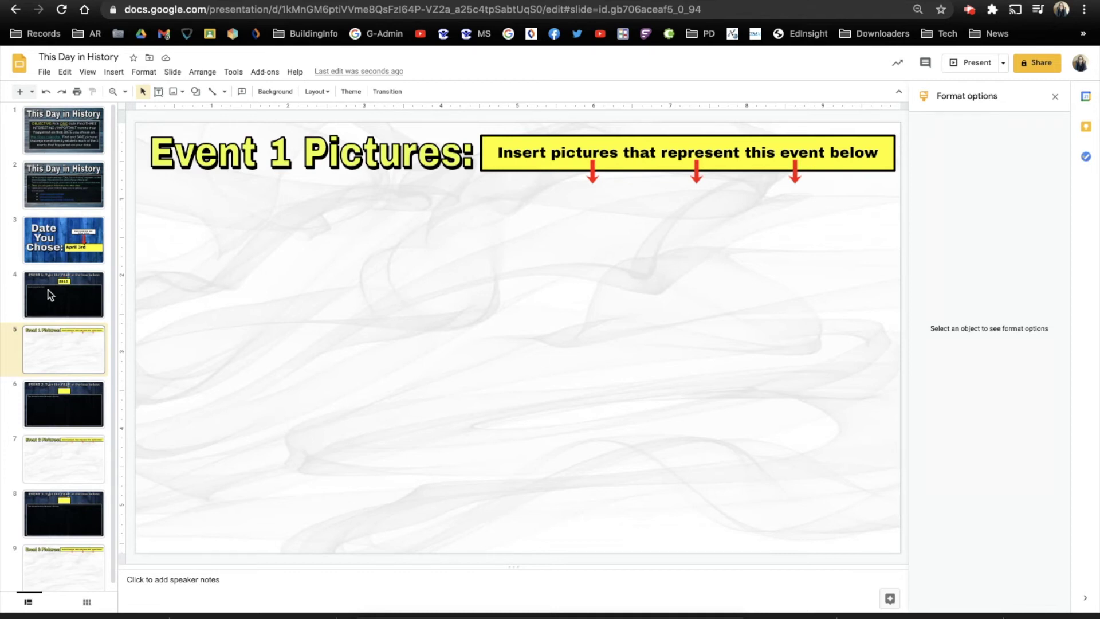
pyautogui.click(63, 409)
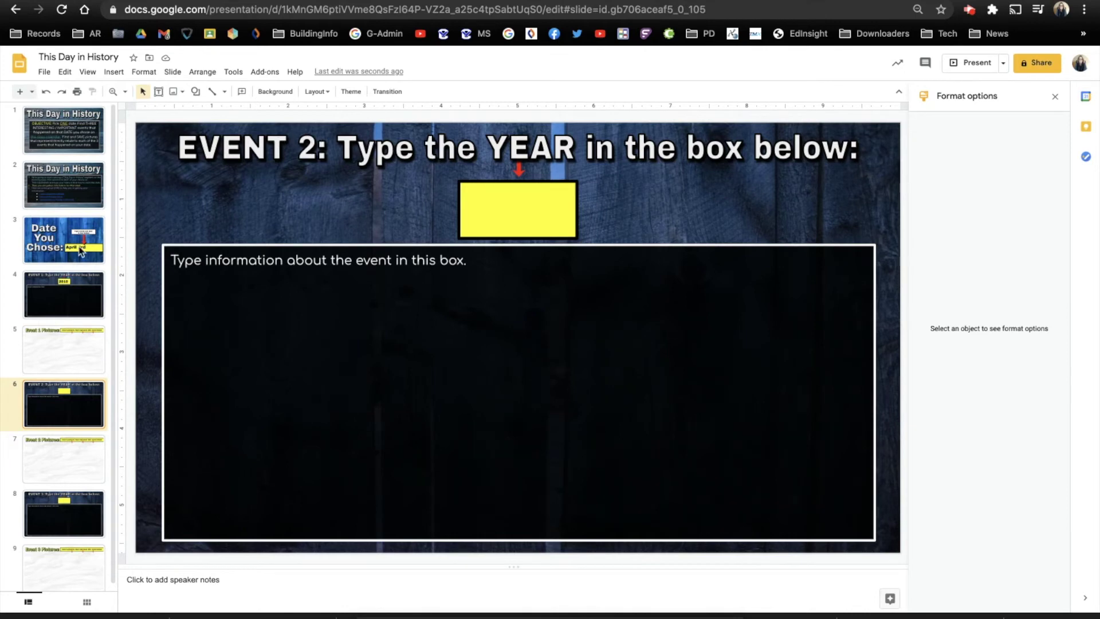
pyautogui.click(94, 349)
pyautogui.click(86, 424)
pyautogui.hotkey('ctrl', 'Tab')
# Step: Move the History.com date picker back two months to April 3
pyautogui.scroll(20, 302, 238)
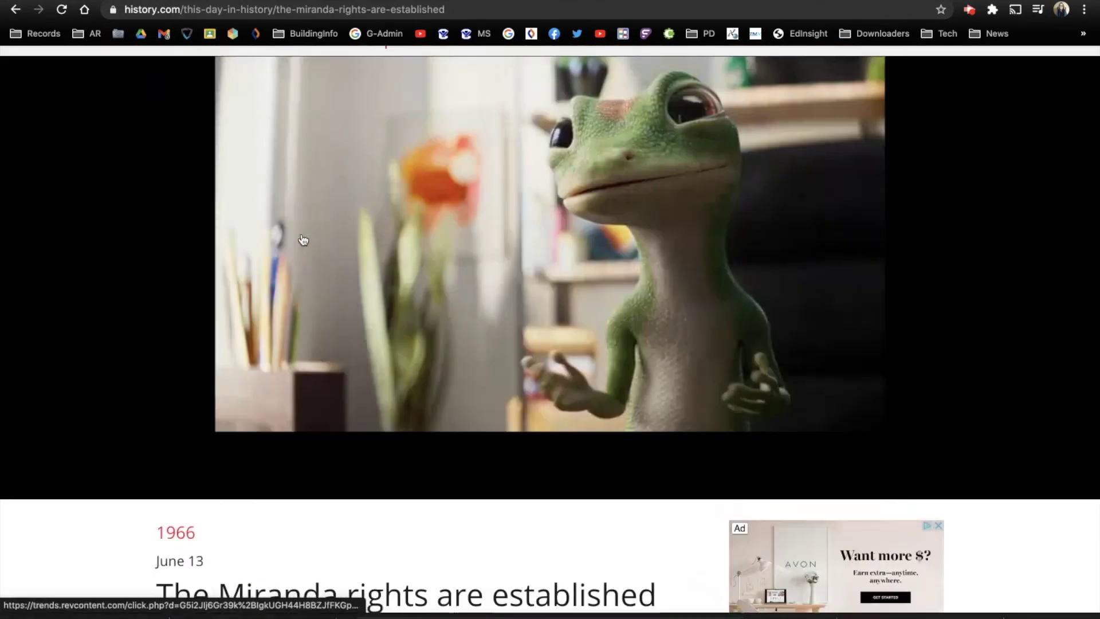
pyautogui.scroll(5, 303, 240)
pyautogui.click(435, 321)
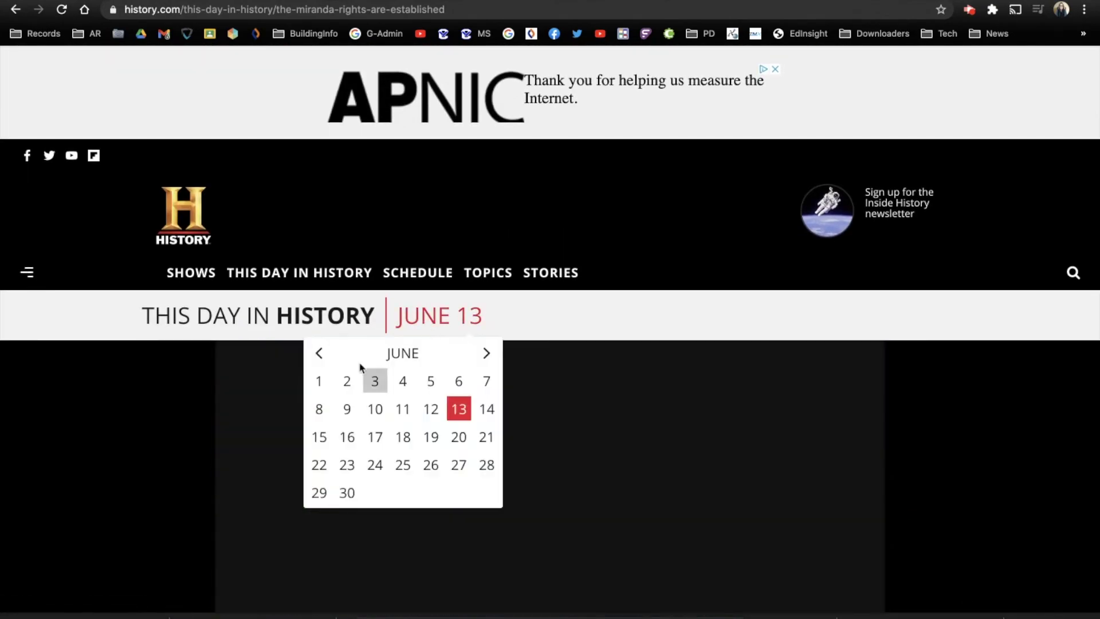
pyautogui.click(319, 352)
pyautogui.click(319, 353)
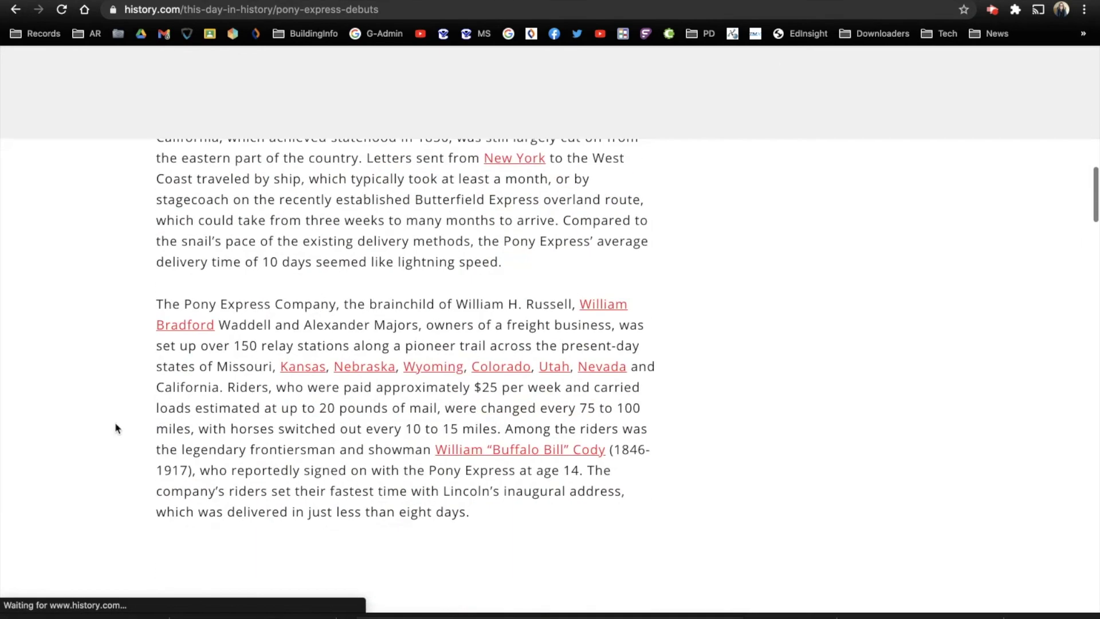
# Step: Read the April 3 'Pony Express debuts' article and its 'Also on this day' list
pyautogui.scroll(10, 116, 428)
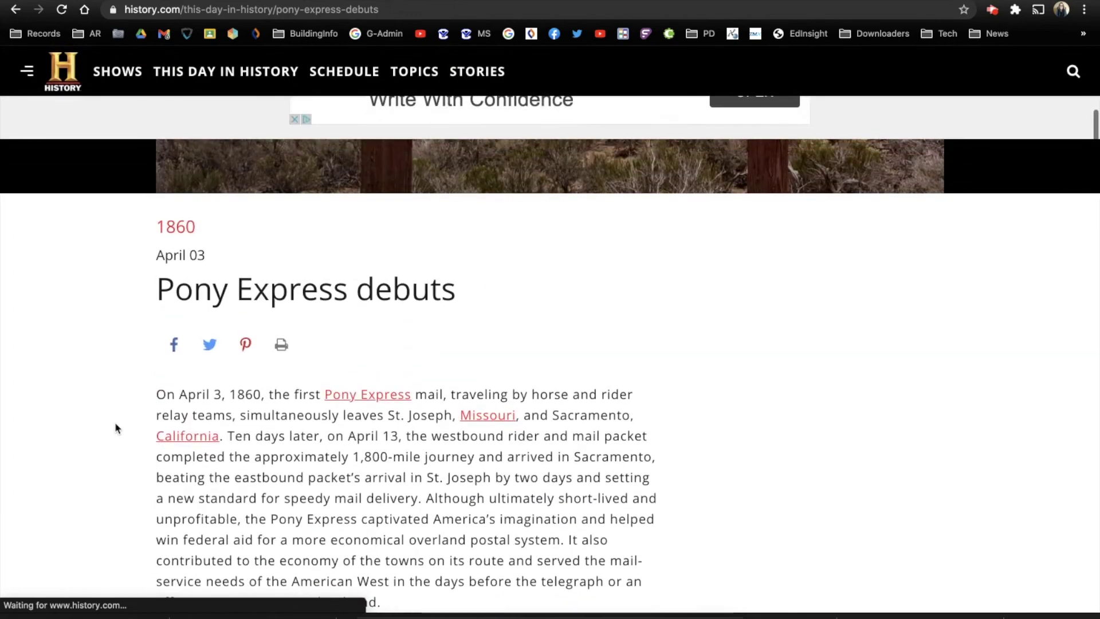
pyautogui.scroll(-10, 271, 420)
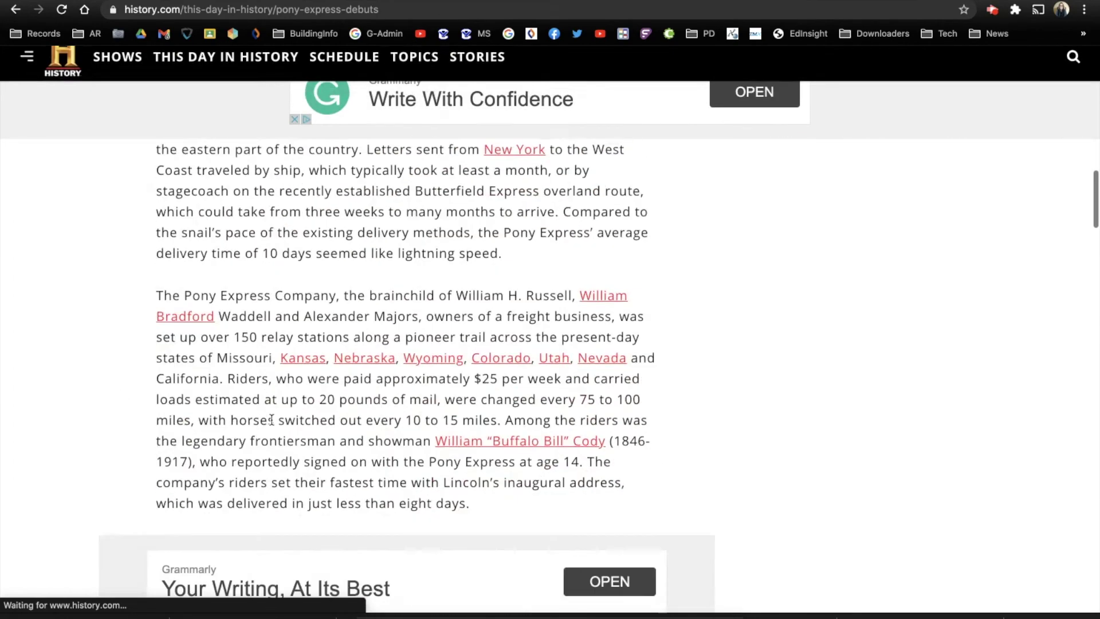
pyautogui.scroll(-15, 272, 420)
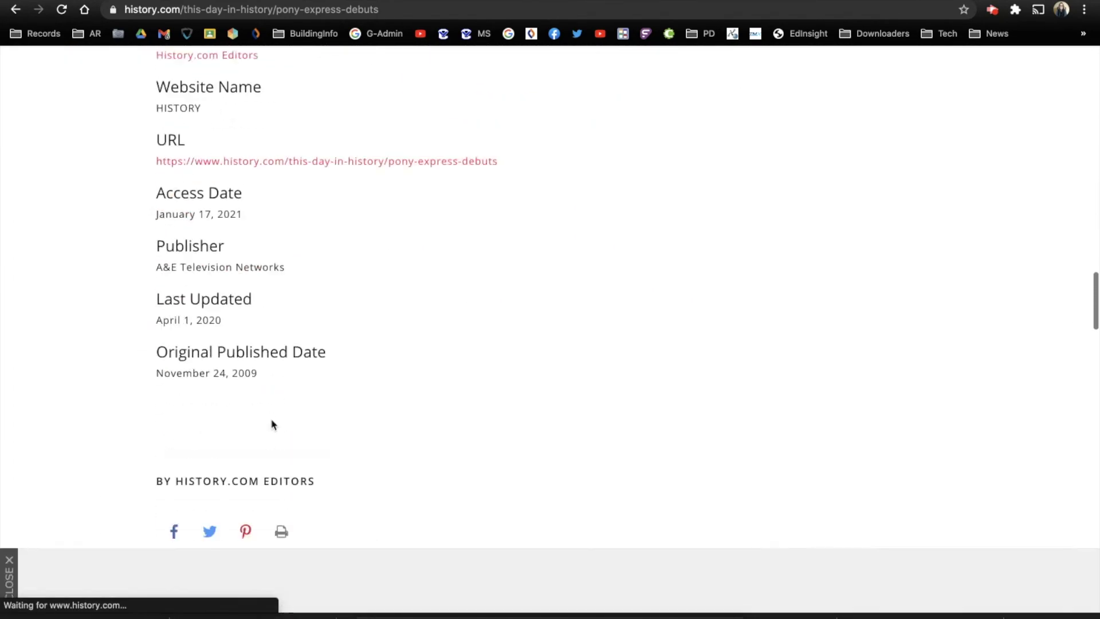
pyautogui.scroll(-12, 272, 424)
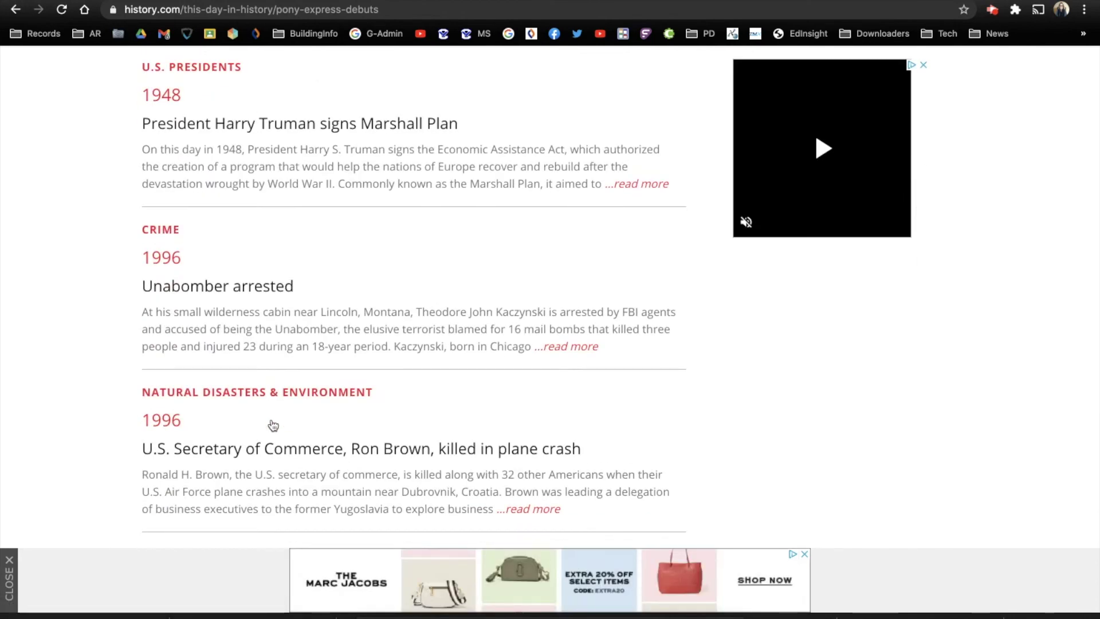
pyautogui.scroll(-1, 183, 222)
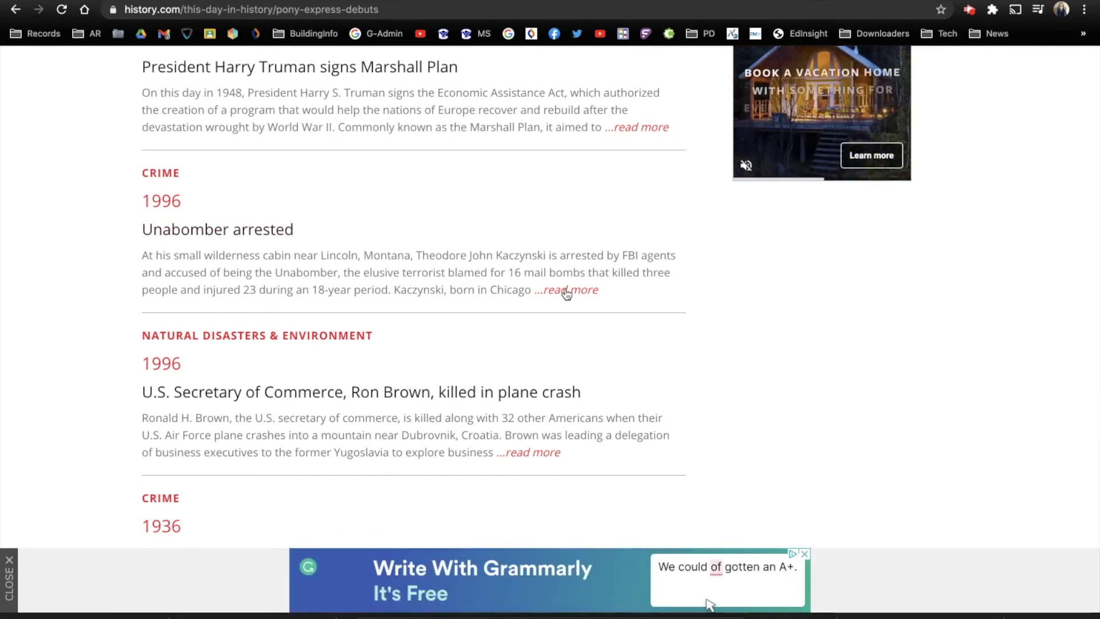
pyautogui.scroll(-2, 295, 281)
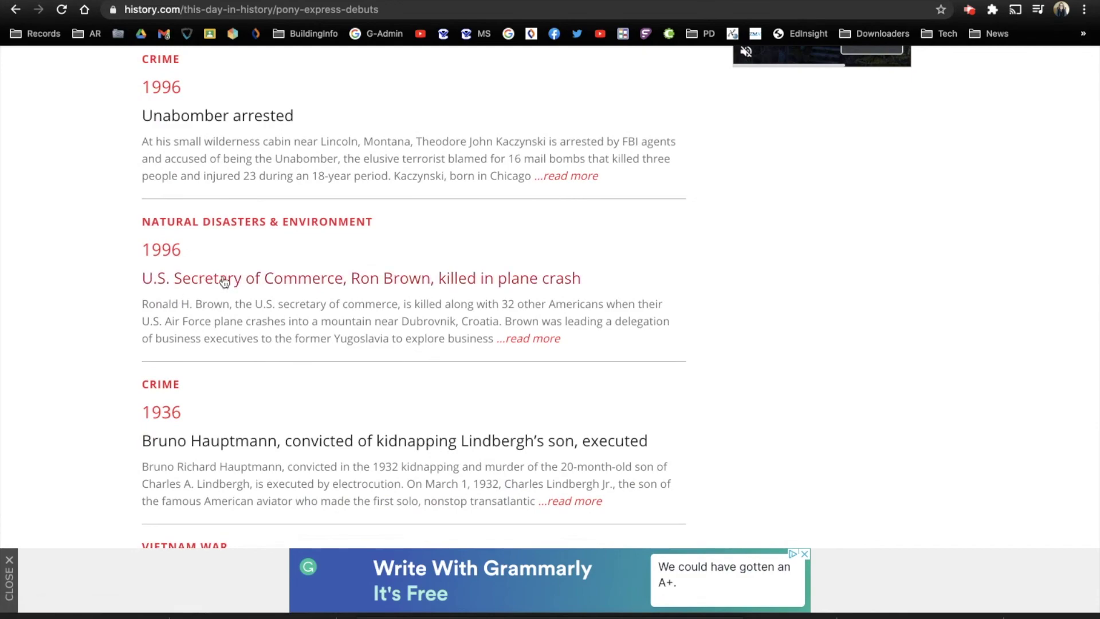
pyautogui.scroll(-2, 470, 293)
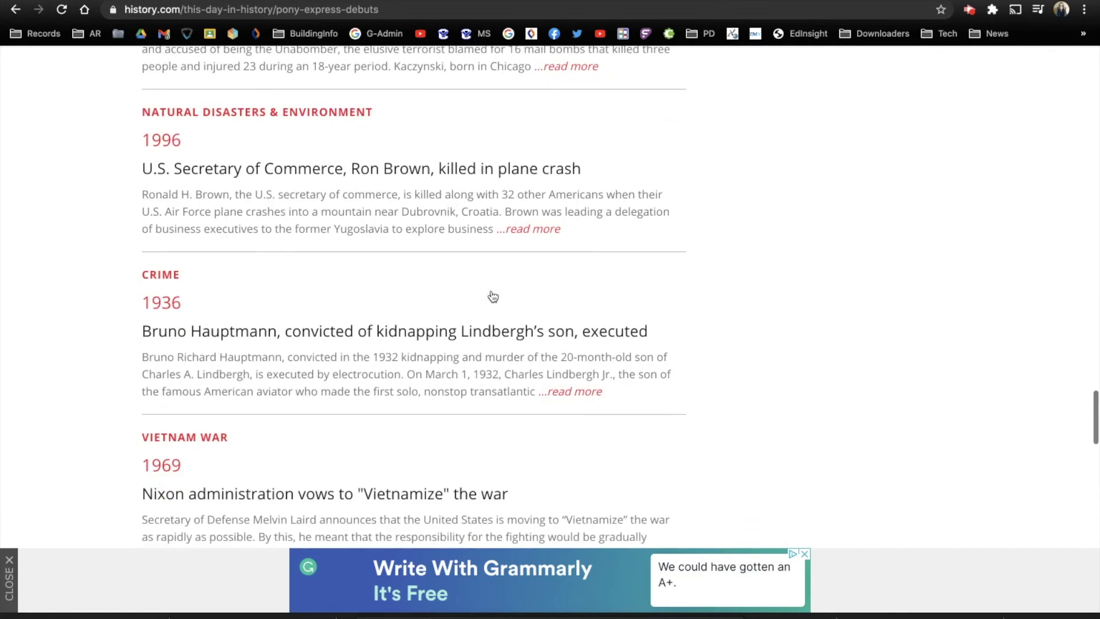
pyautogui.scroll(-7, 493, 296)
pyautogui.scroll(-10, 493, 295)
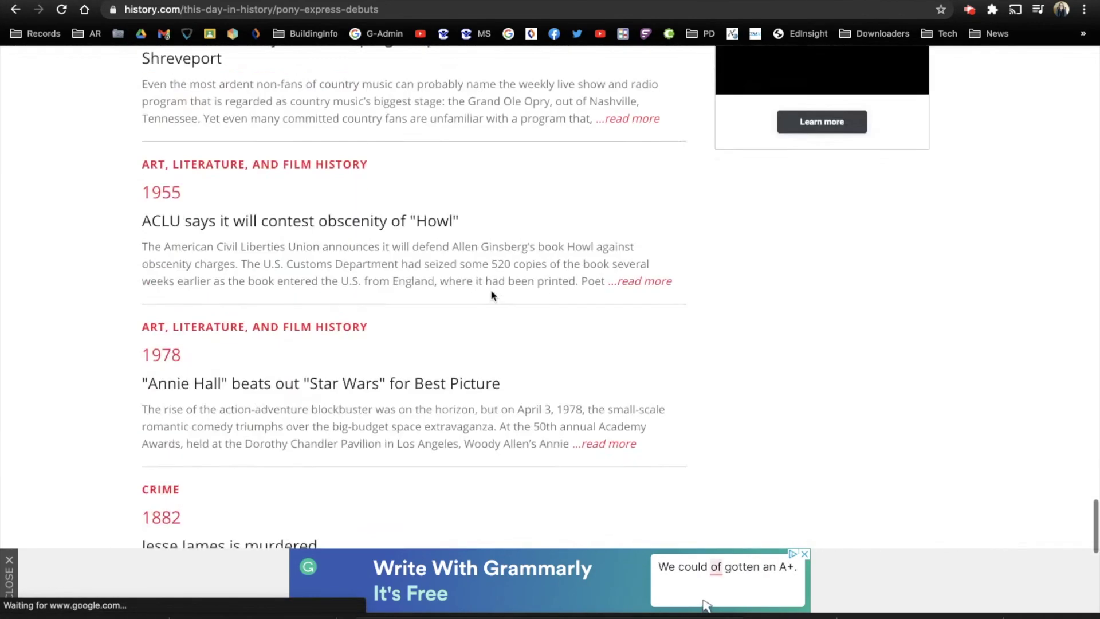
pyautogui.scroll(-10, 492, 296)
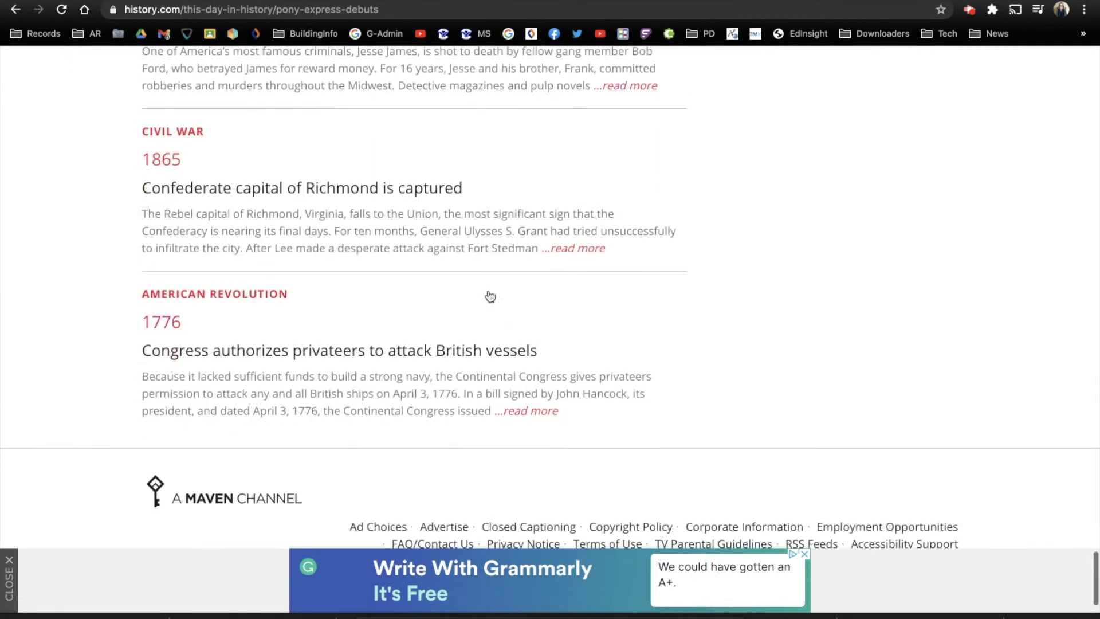
pyautogui.scroll(4, 489, 296)
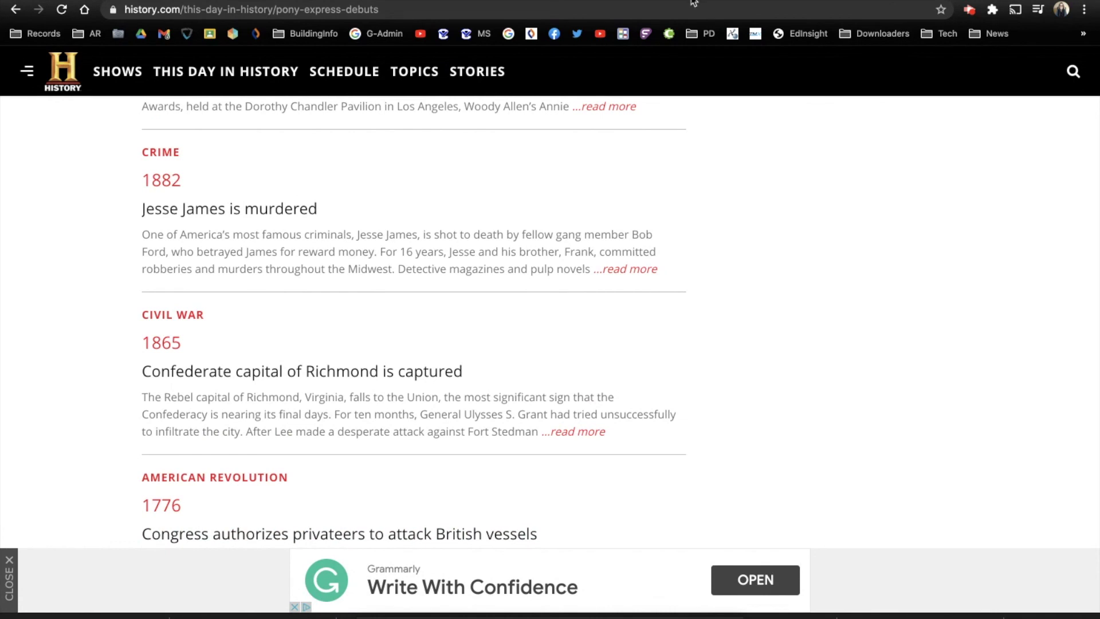
pyautogui.hotkey('ctrl', 'Tab')
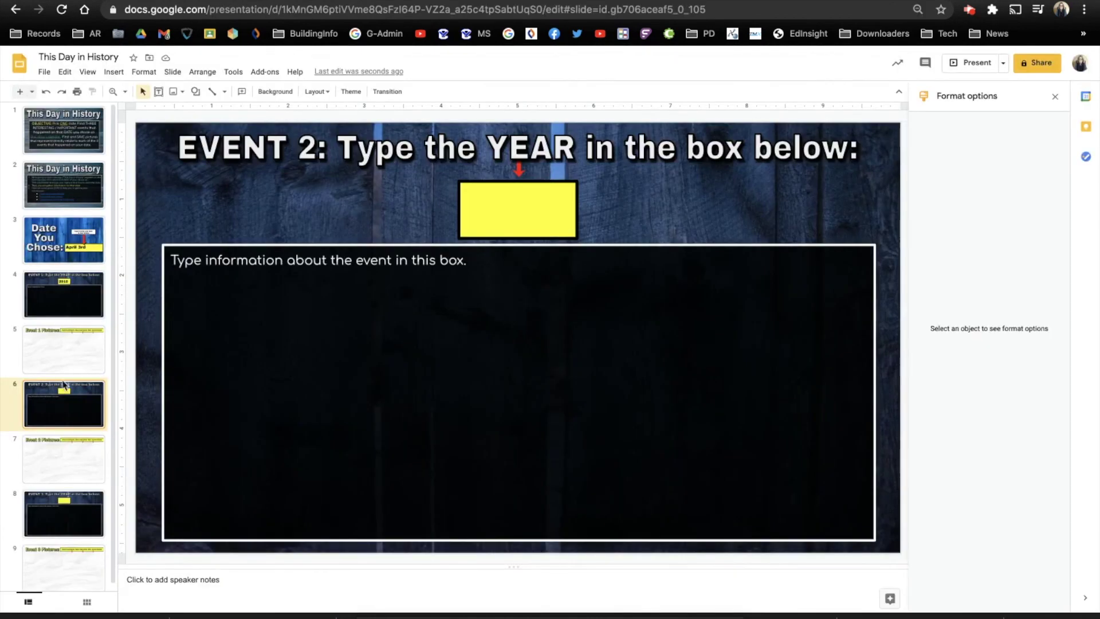
# Step: Review the Event 3 and April 3rd date slides, then return to the Pick a Day deck
pyautogui.click(67, 497)
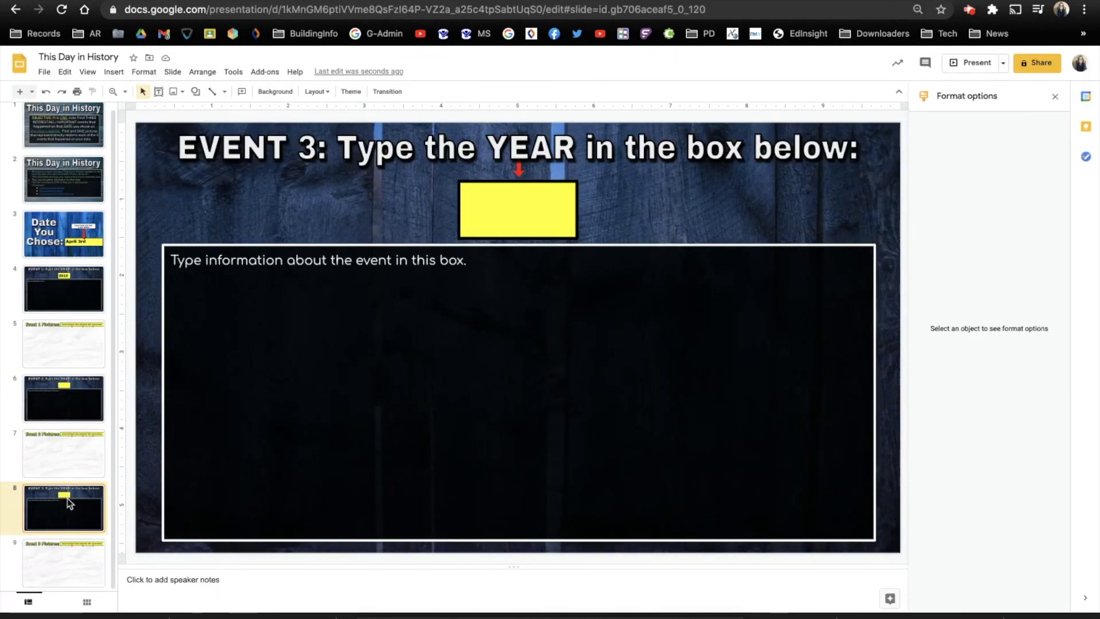
pyautogui.click(74, 240)
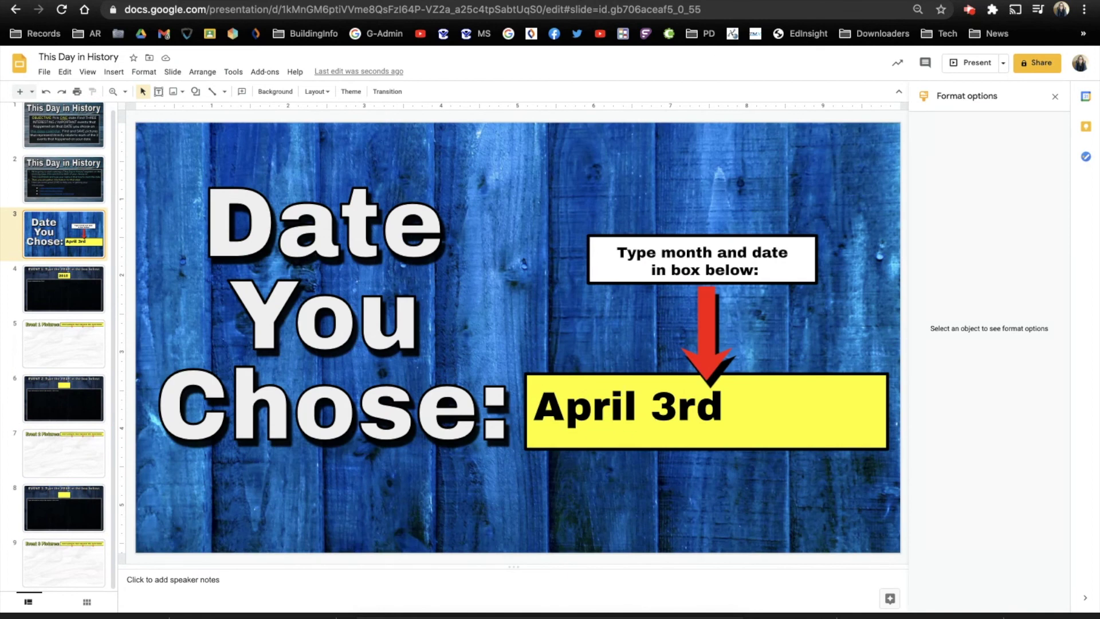
pyautogui.hotkey('ctrl', 'Tab')
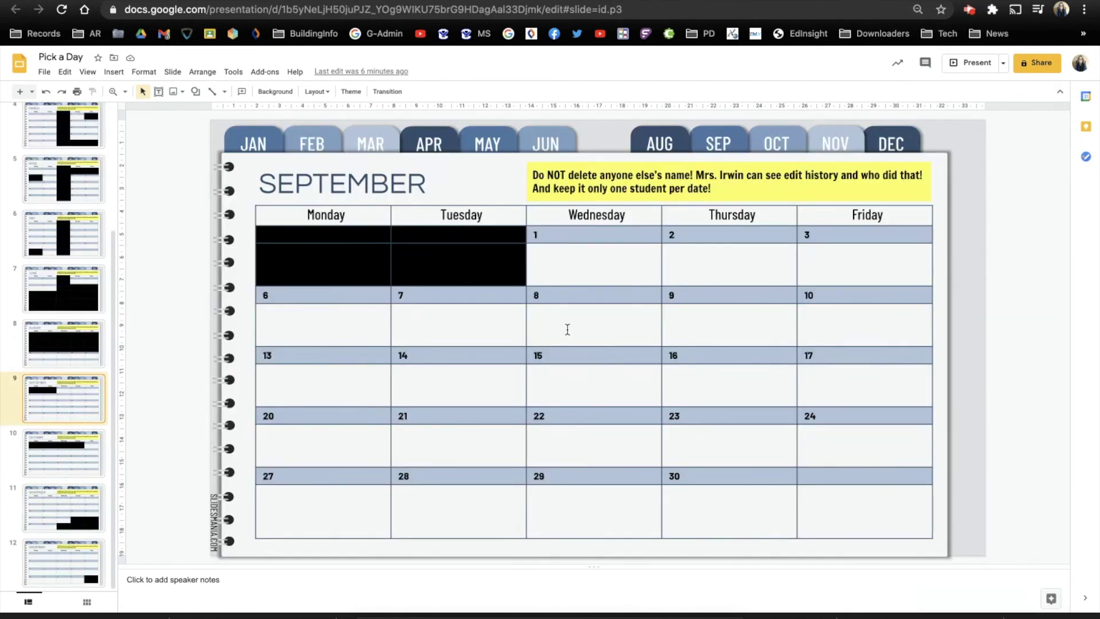